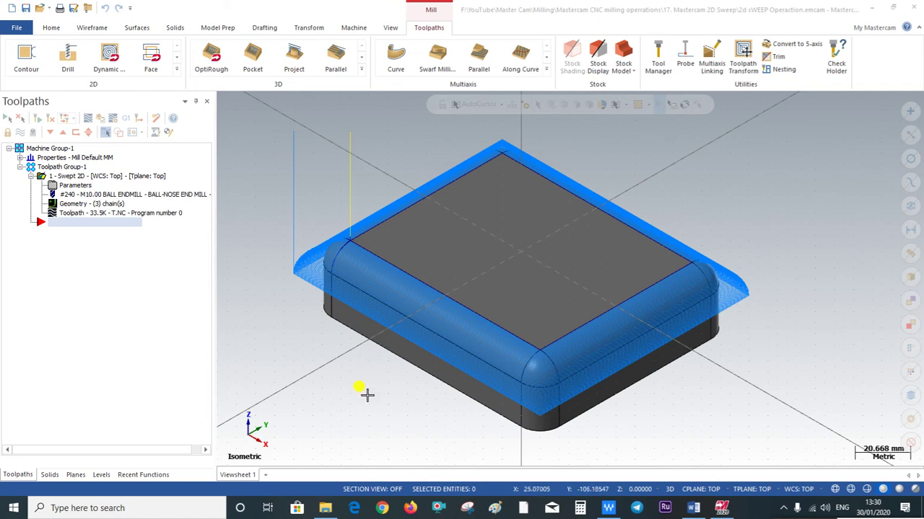
Backplot the existing swept toolpath to check its path over the box.
mouse_move(373, 396)
middle_mouse_down()
mouse_move(354, 397)
mouse_move(377, 406)
middle_mouse_up()
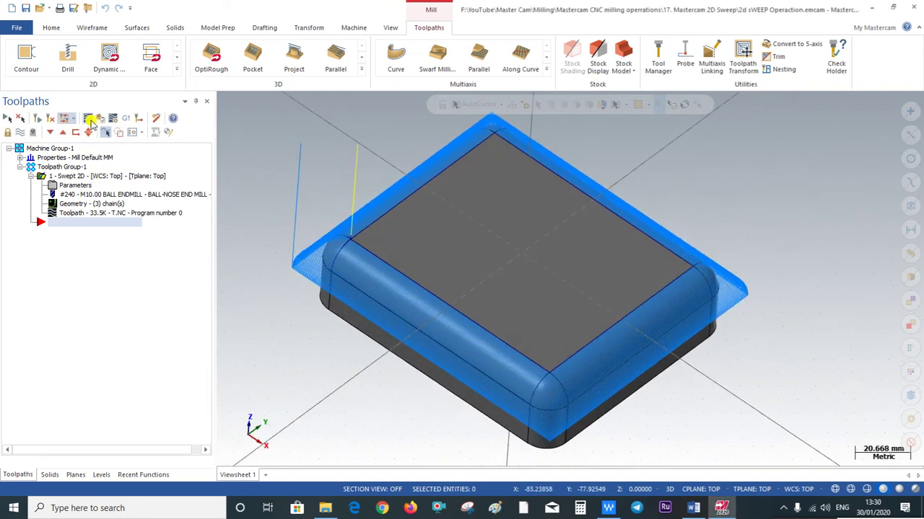
left_click(87, 118)
left_click(221, 101)
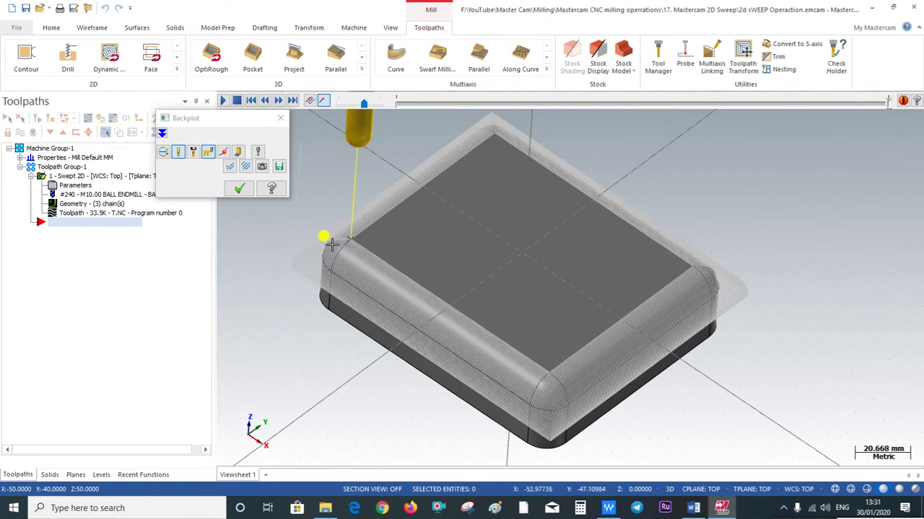
left_click(240, 189)
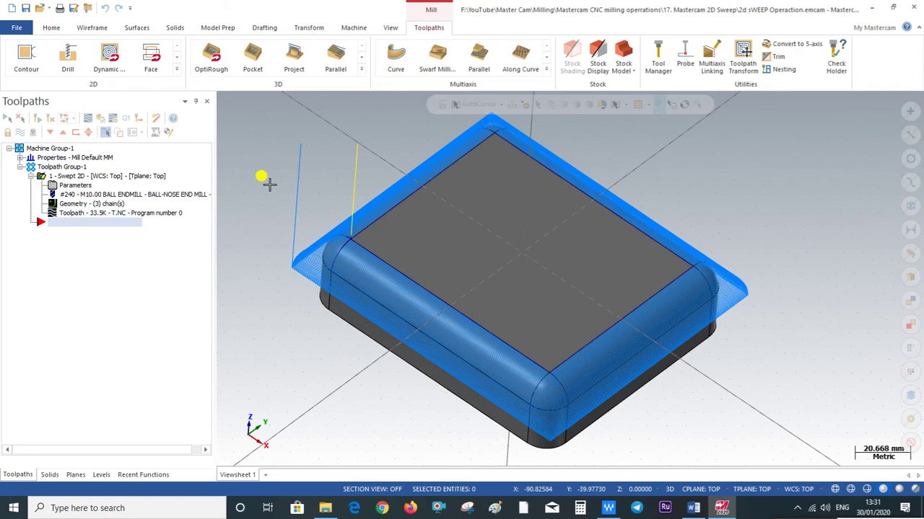
Return to a tilted view, delete all operations and tools, and open the 2D toolpath gallery.
right_click(266, 160)
left_click(274, 220)
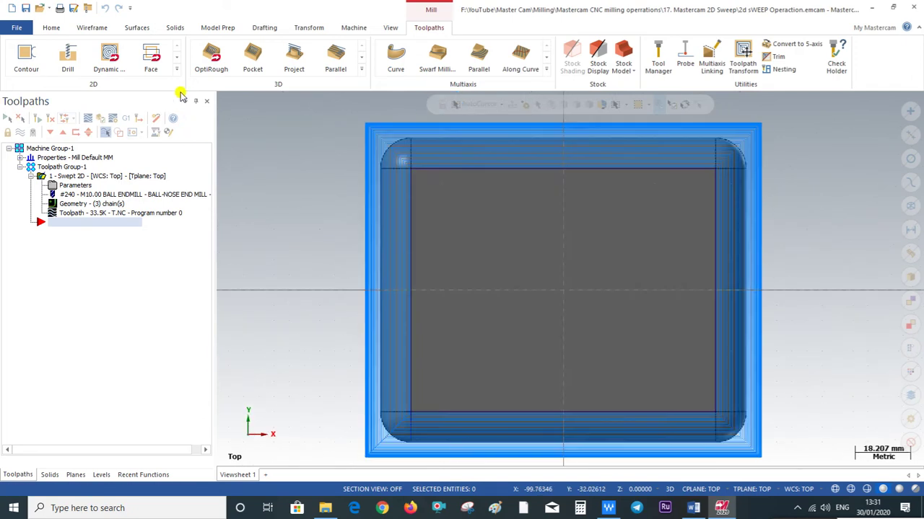
mouse_move(309, 181)
middle_mouse_down()
mouse_move(258, 164)
mouse_move(233, 186)
mouse_move(275, 165)
middle_mouse_up()
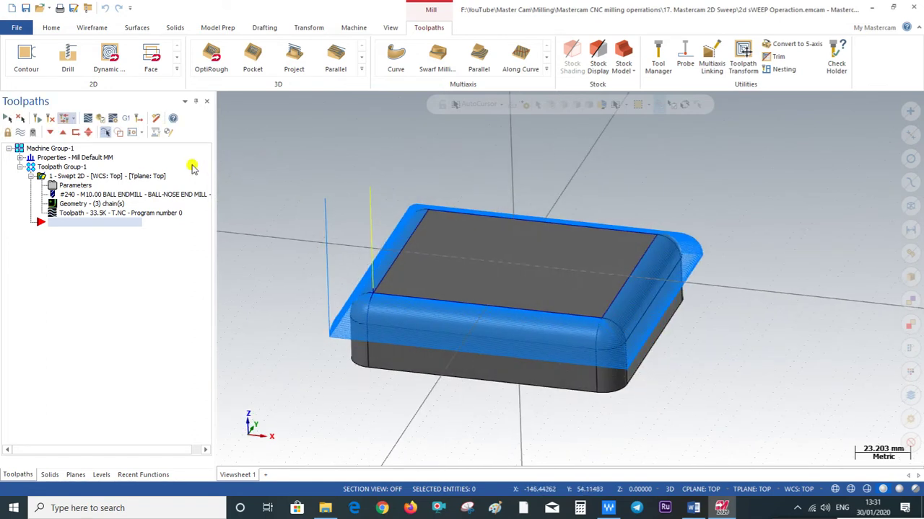
left_click(155, 117)
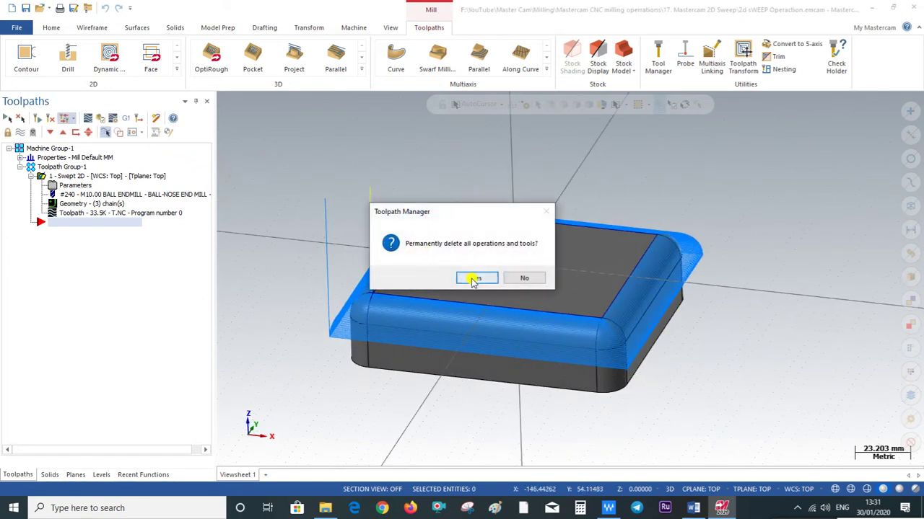
left_click(472, 280)
left_click(176, 69)
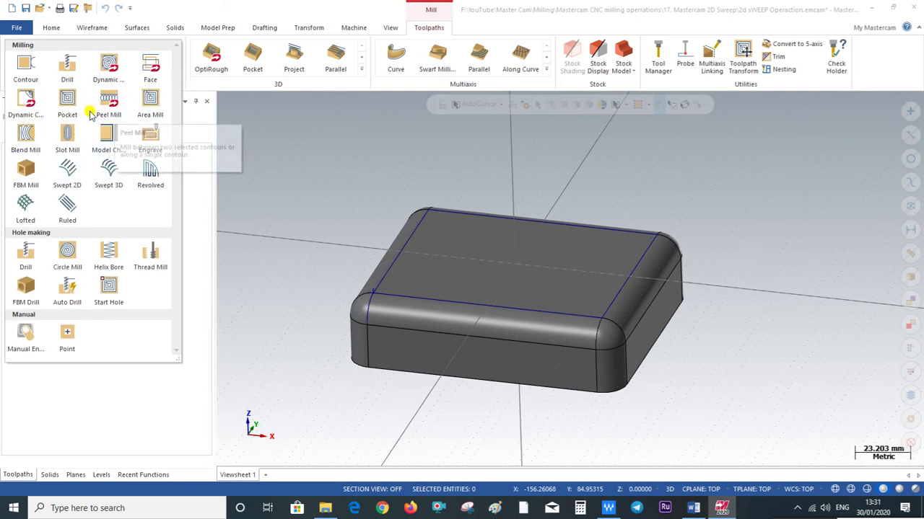
Start a Swept 2D toolpath and chain the front-left corner fillet as the across contour.
left_click(66, 173)
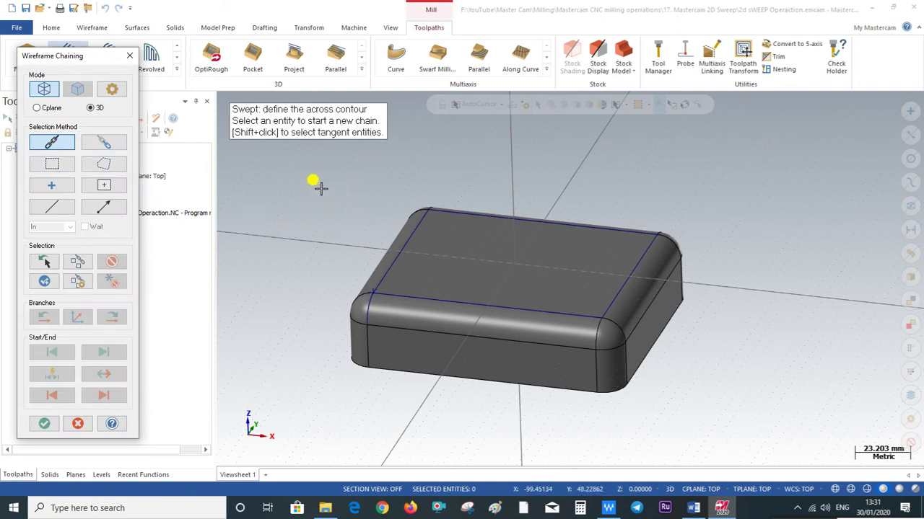
mouse_move(322, 188)
middle_mouse_down()
mouse_move(303, 204)
mouse_move(327, 194)
mouse_move(426, 192)
mouse_move(448, 204)
mouse_move(382, 207)
mouse_move(408, 181)
mouse_move(396, 200)
mouse_move(408, 171)
mouse_move(397, 185)
middle_mouse_up()
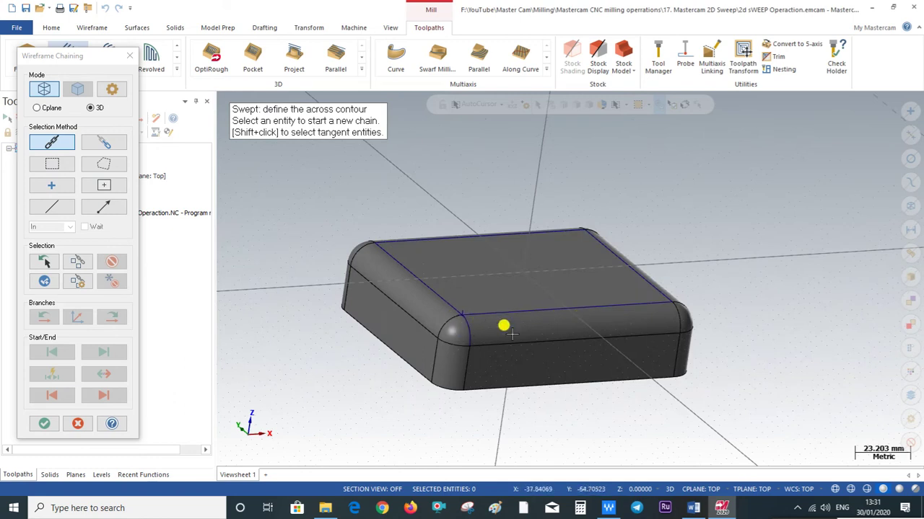
left_click(466, 329)
Partially chain the front edge as the along contour and accept the chaining.
scroll(307, 335, "up", 1)
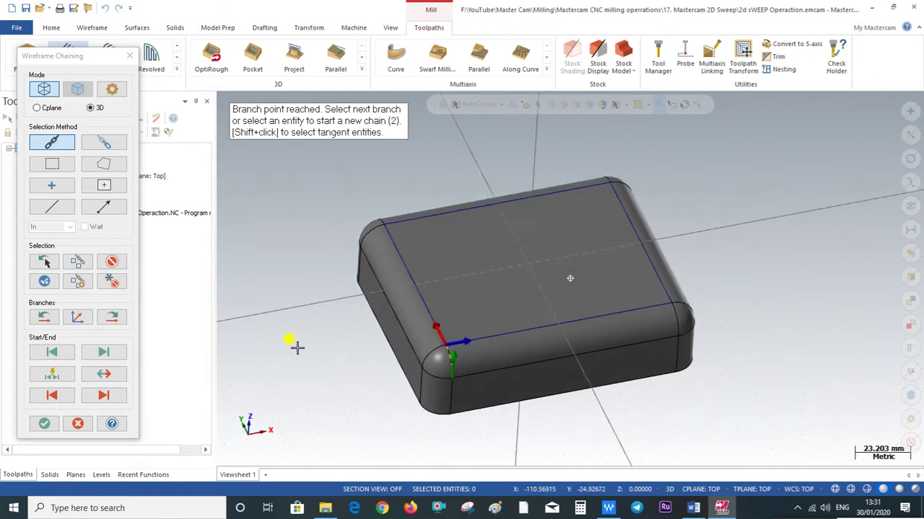
scroll(288, 337, "up", 1)
left_click(105, 148)
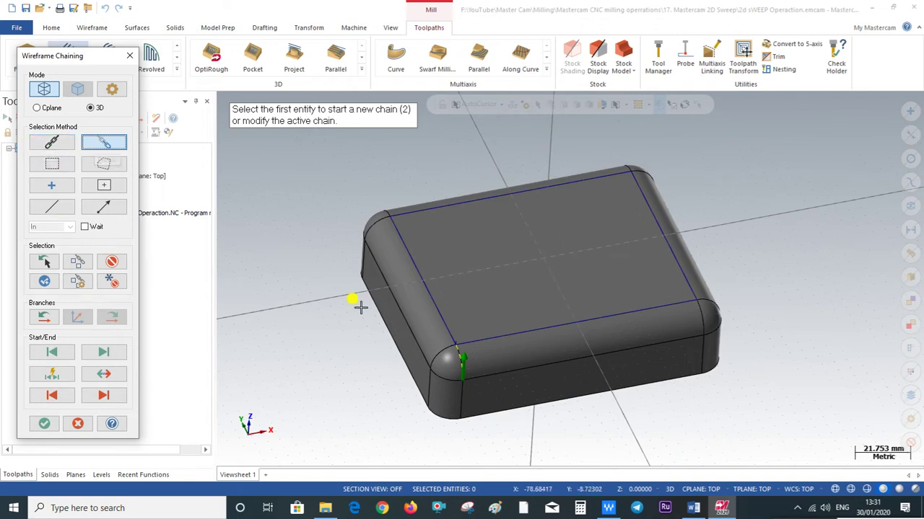
left_click(466, 345)
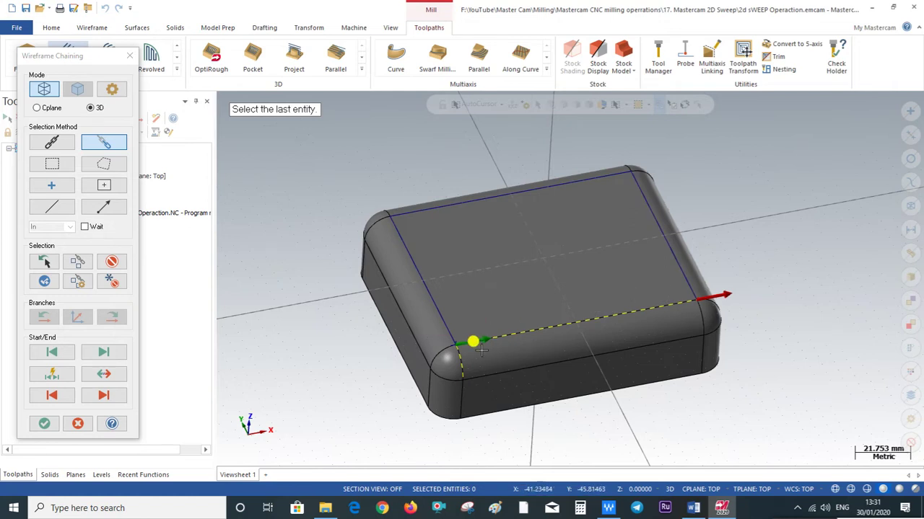
left_click(44, 424)
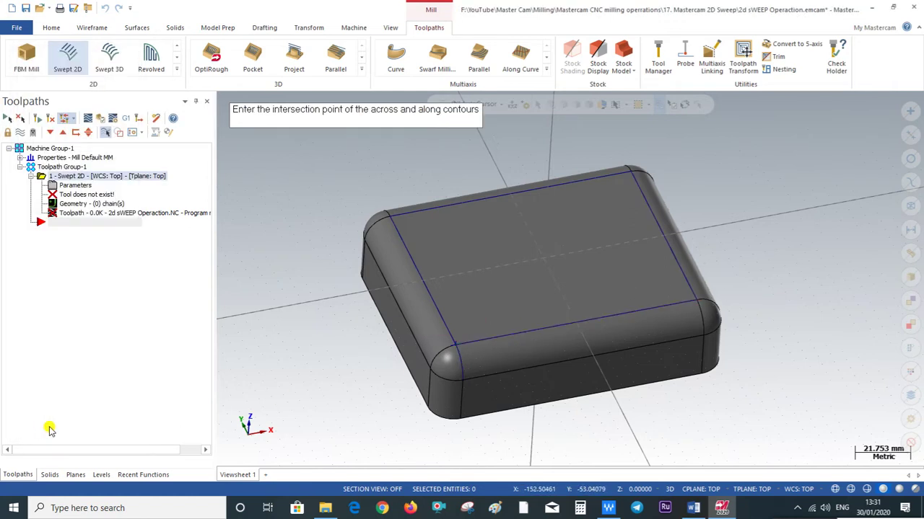
Pick the front-left corner point as the intersection of the across and along contours.
scroll(448, 348, "up", 2)
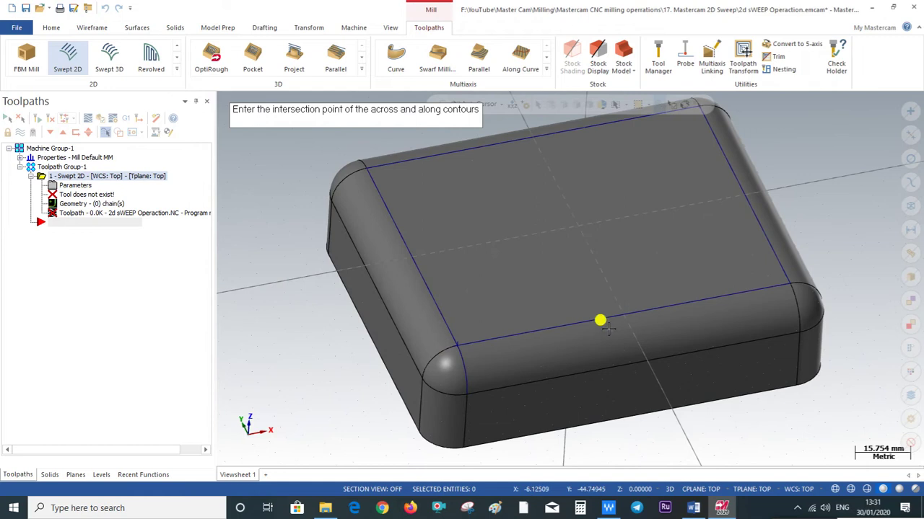
left_click(457, 348)
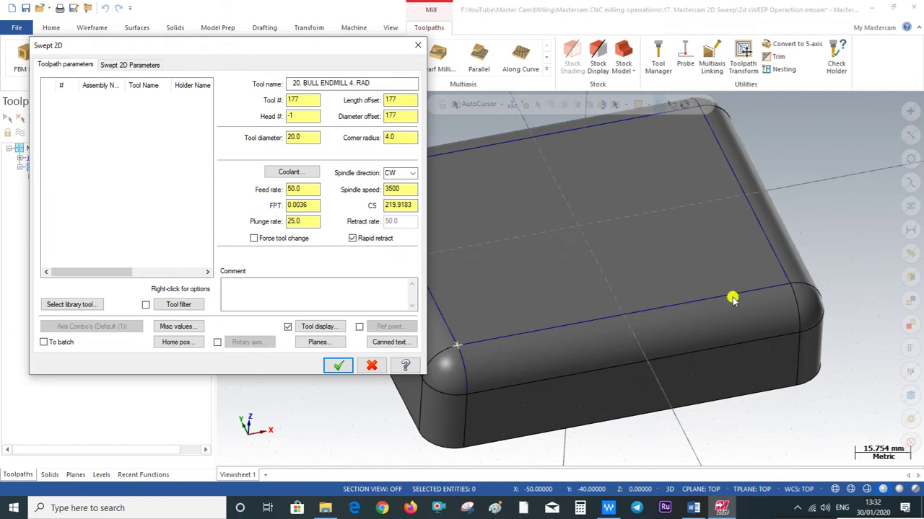
Load tool 240, the 10 mm ball-nose end mill, from the tool library.
left_click(455, 344)
left_click(94, 306)
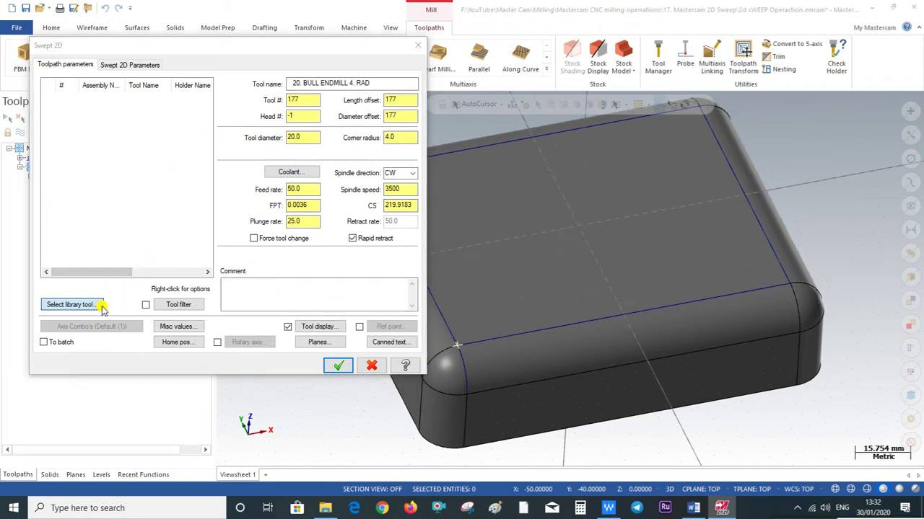
left_click(169, 176)
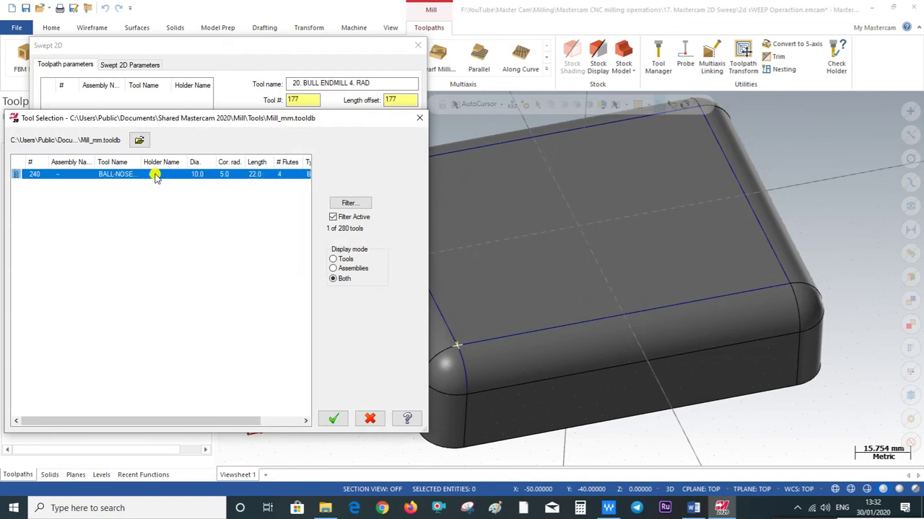
left_click(339, 420)
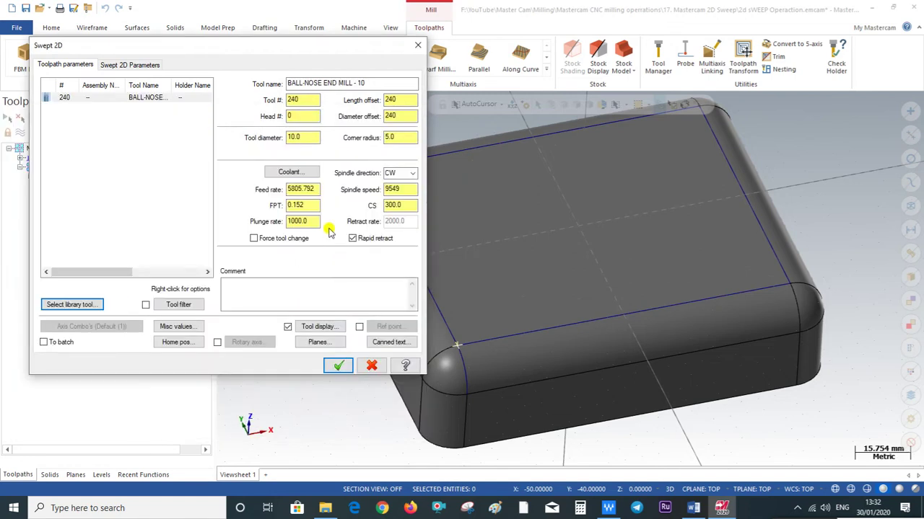
Set the feed rate to 1000 and the spindle speed to 3000.
left_click_drag(316, 189, 246, 195)
type("1000")
left_click_drag(408, 189, 341, 201)
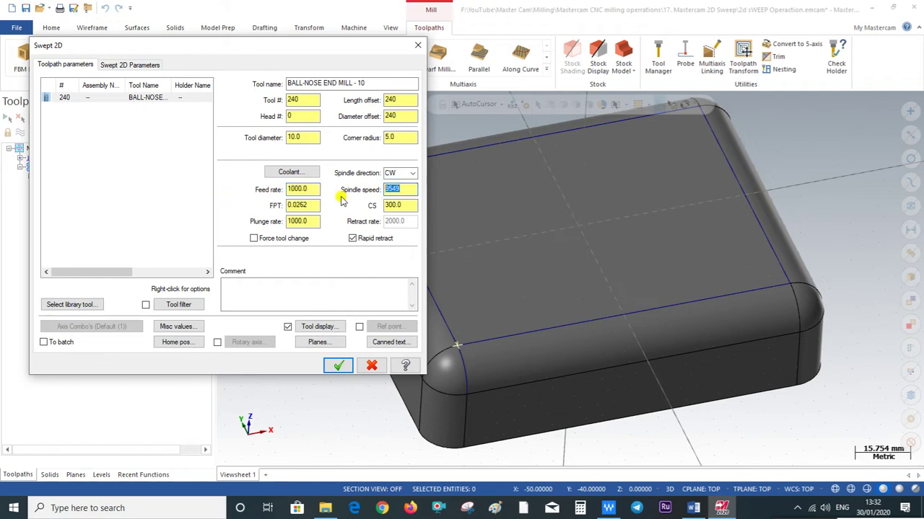
type("30")
type("00")
left_click(304, 299)
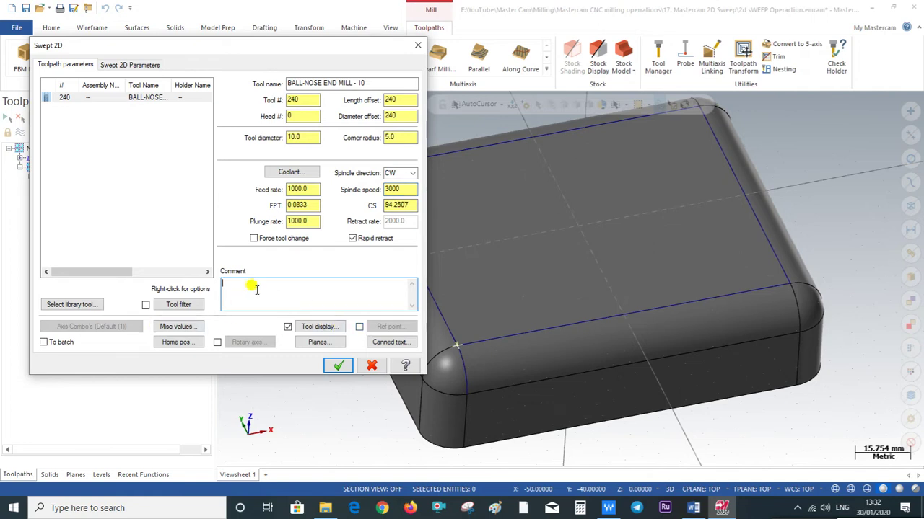
left_click(148, 65)
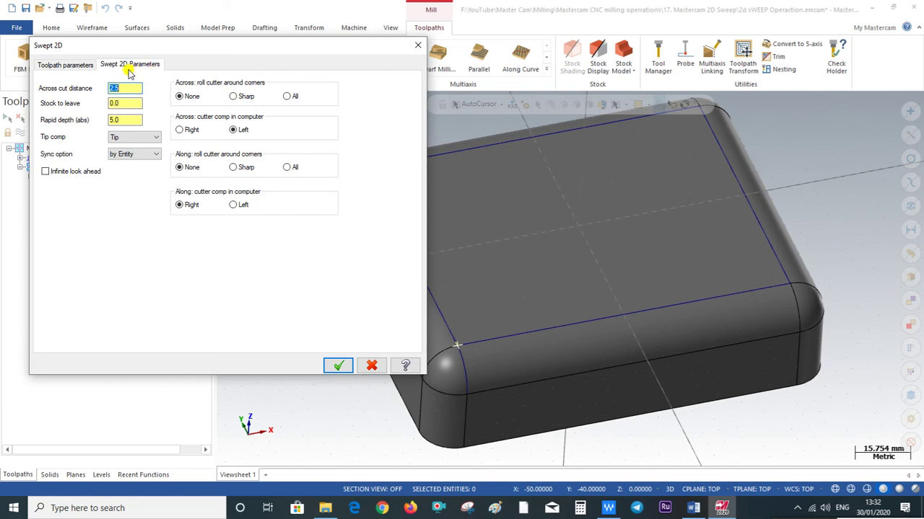
Generate the sweep with a 2.5 across cut distance and orbit to inspect it along the front fillet.
left_click(73, 66)
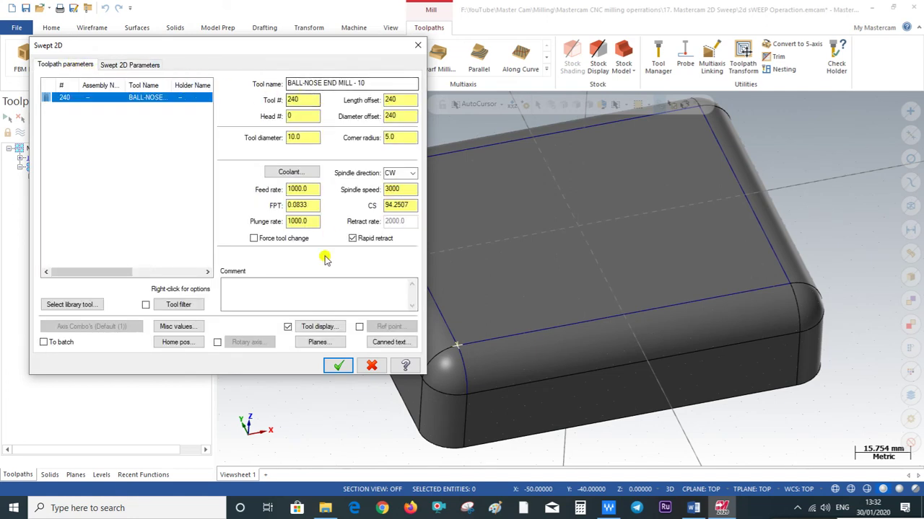
left_click(120, 66)
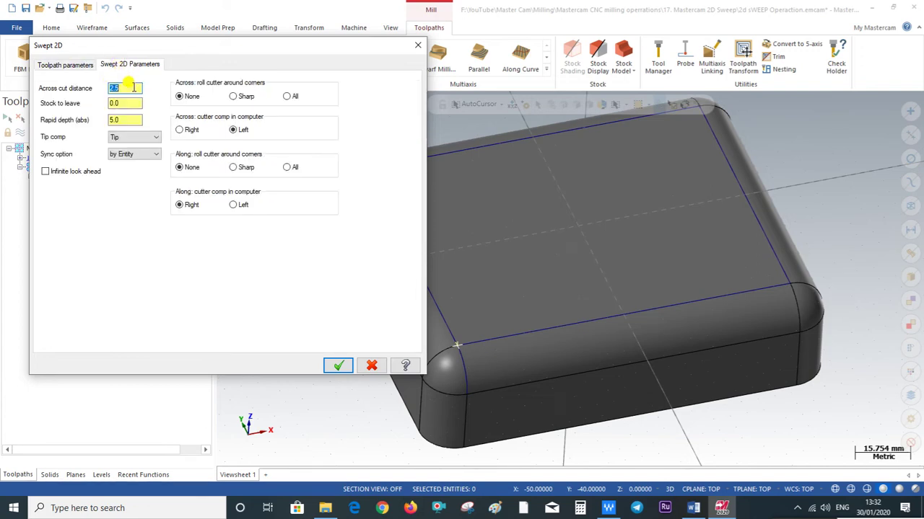
left_click(133, 88)
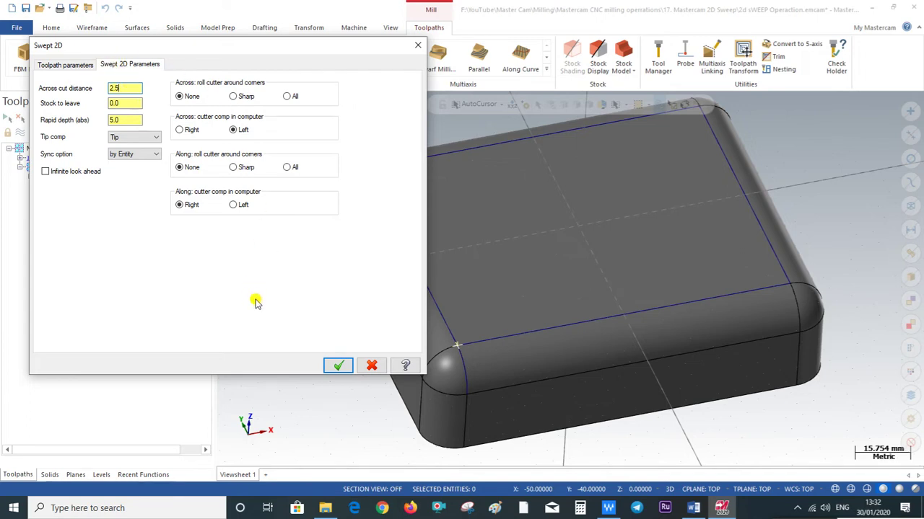
left_click(333, 365)
mouse_move(328, 361)
middle_mouse_down()
mouse_move(340, 313)
mouse_move(458, 315)
mouse_move(540, 337)
mouse_move(412, 315)
mouse_move(264, 320)
mouse_move(324, 301)
mouse_move(350, 309)
mouse_move(361, 326)
mouse_move(339, 259)
mouse_move(360, 291)
mouse_move(367, 279)
mouse_move(288, 274)
middle_mouse_up()
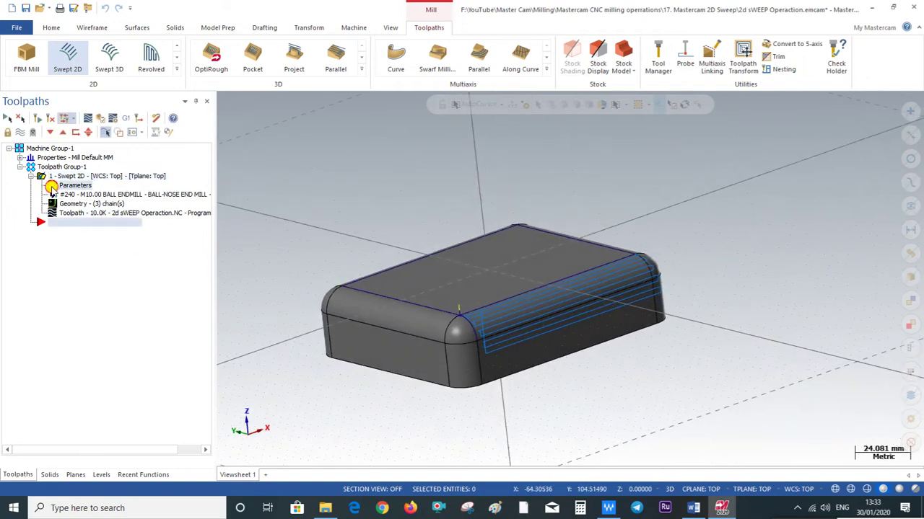
Open the Swept 2D operation's Parameters from the Toolpaths manager.
left_click(52, 188)
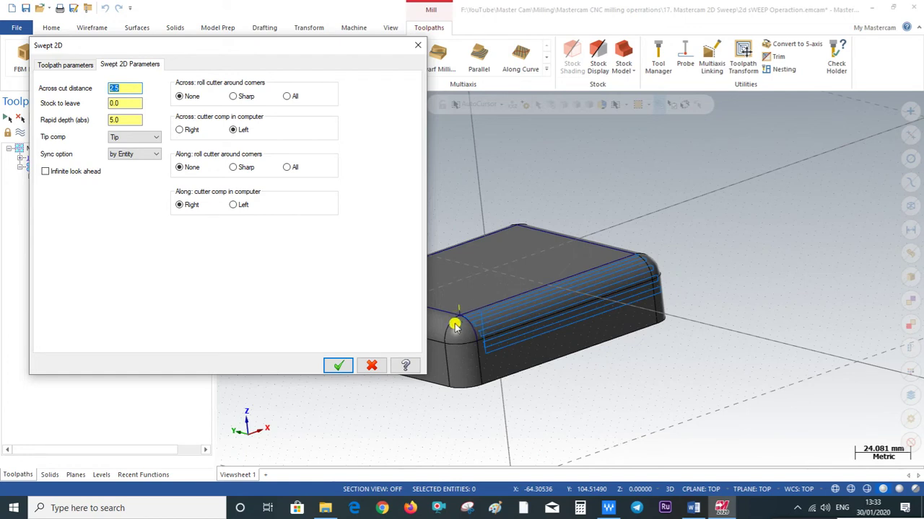
Change the across cut distance to 0.3, keep stock to leave at 0.0, and regenerate.
type(".3")
double_click(123, 88)
left_click(127, 104)
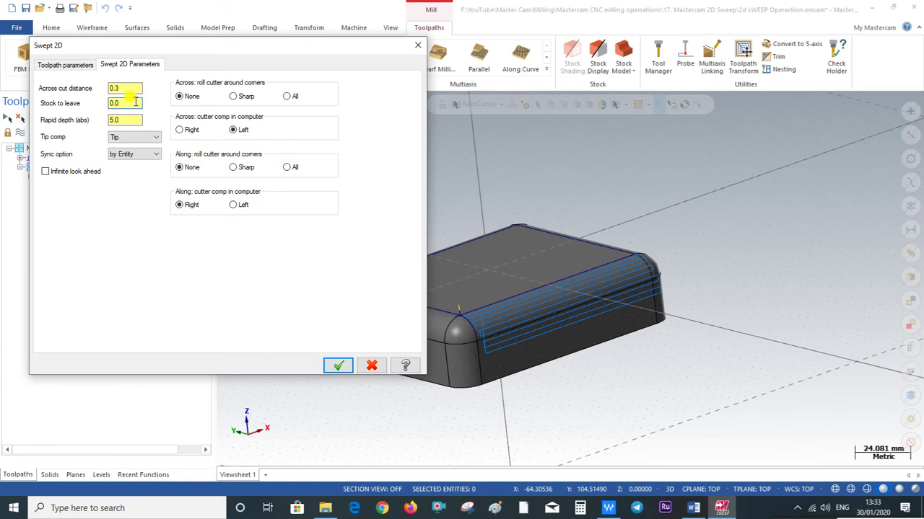
left_click(336, 366)
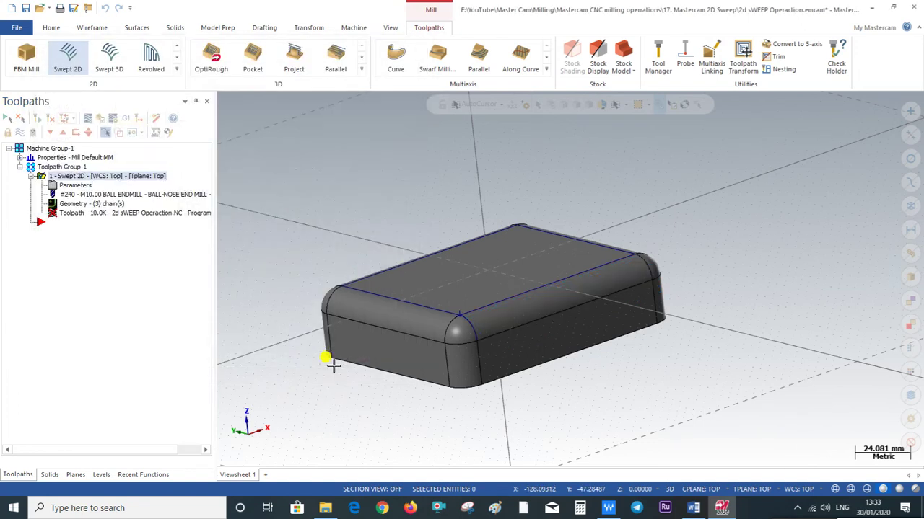
Orbit and zoom to inspect the dense sweep, then reopen the Swept 2D parameters.
mouse_move(448, 422)
middle_mouse_down()
mouse_move(400, 413)
mouse_move(461, 418)
mouse_move(433, 313)
middle_mouse_up()
scroll(518, 362, "up", 3)
scroll(518, 363, "up", 2)
mouse_move(497, 363)
middle_mouse_down()
mouse_move(441, 360)
mouse_move(508, 355)
mouse_move(555, 336)
mouse_move(600, 347)
mouse_move(593, 369)
mouse_move(466, 336)
middle_mouse_up()
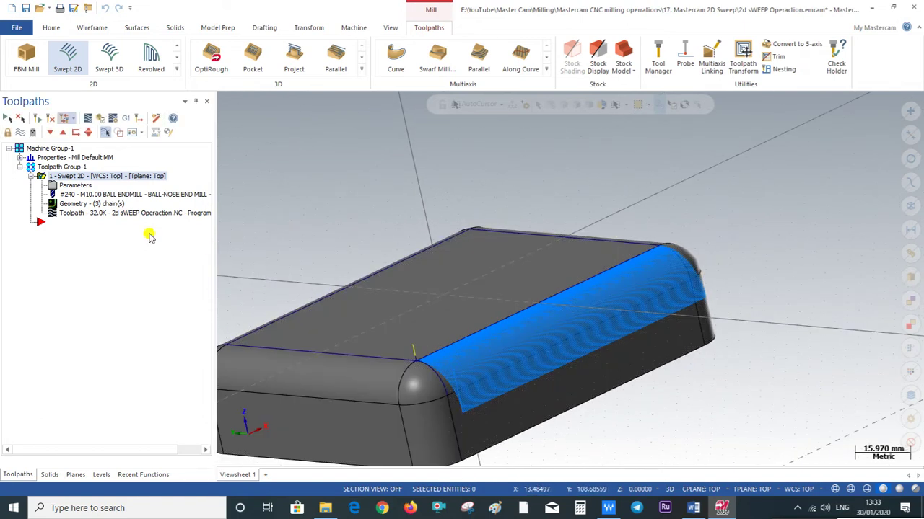
left_click(64, 187)
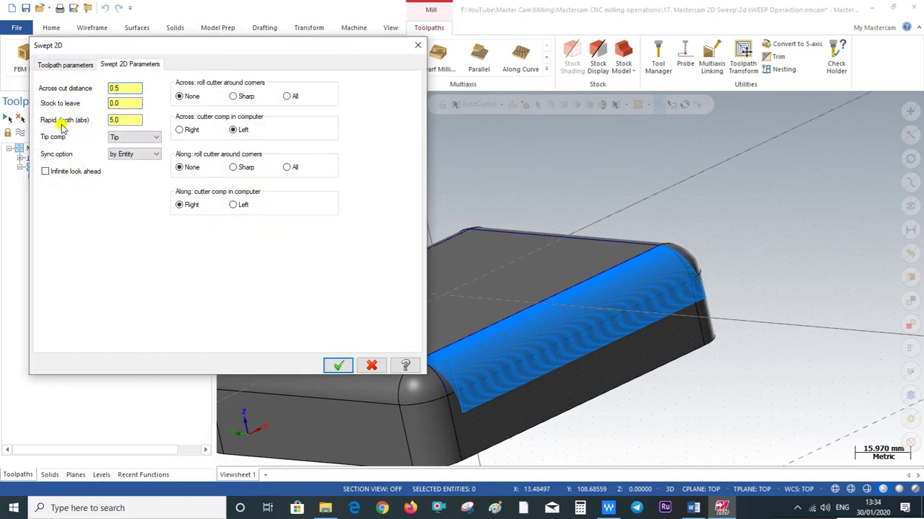
Set the rapid depth (abs) to 50.0 and accept the Swept 2D parameters.
left_click(127, 119)
left_click_drag(229, 41, 200, 39)
type("50")
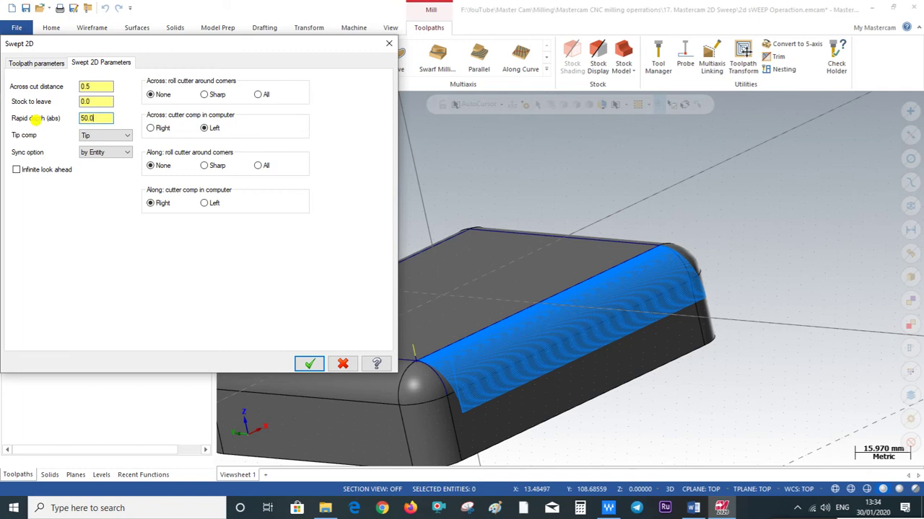
left_click(309, 364)
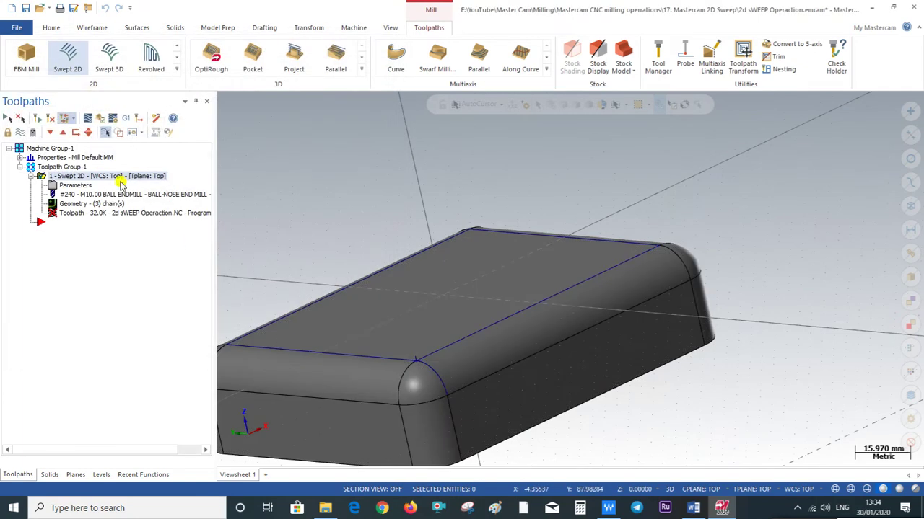
Regenerate the sweep (now 22.0K), zoom and orbit around the front fillet, then reopen Parameters.
left_click(32, 119)
mouse_move(346, 279)
middle_mouse_down()
mouse_move(272, 276)
mouse_move(423, 393)
middle_mouse_up()
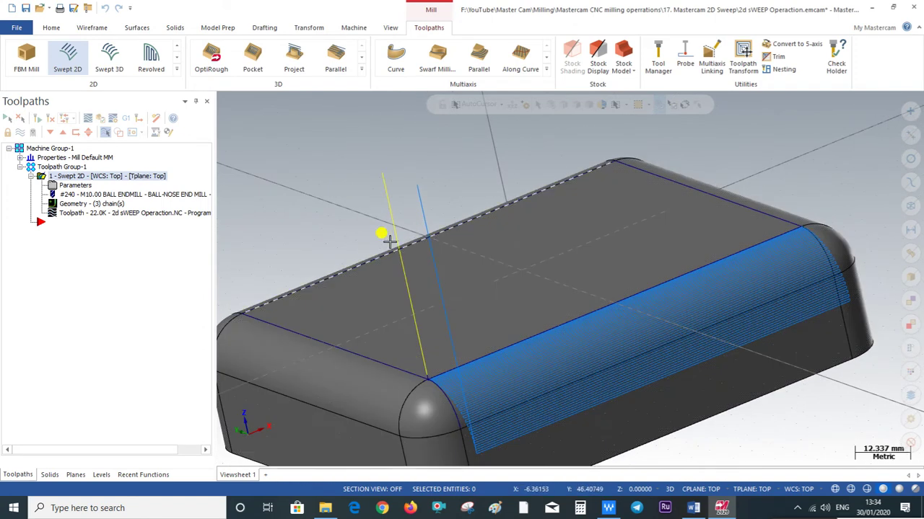
scroll(430, 415, "up", 2)
scroll(425, 347, "up", 2)
scroll(426, 348, "up", 1)
scroll(426, 348, "down", 1)
scroll(431, 351, "down", 3)
scroll(430, 352, "down", 3)
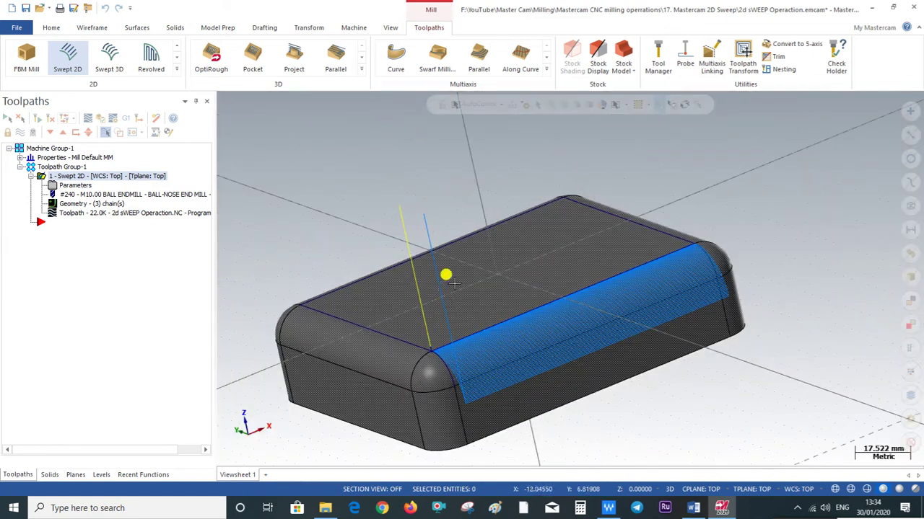
middle_click_drag(448, 231, 474, 220)
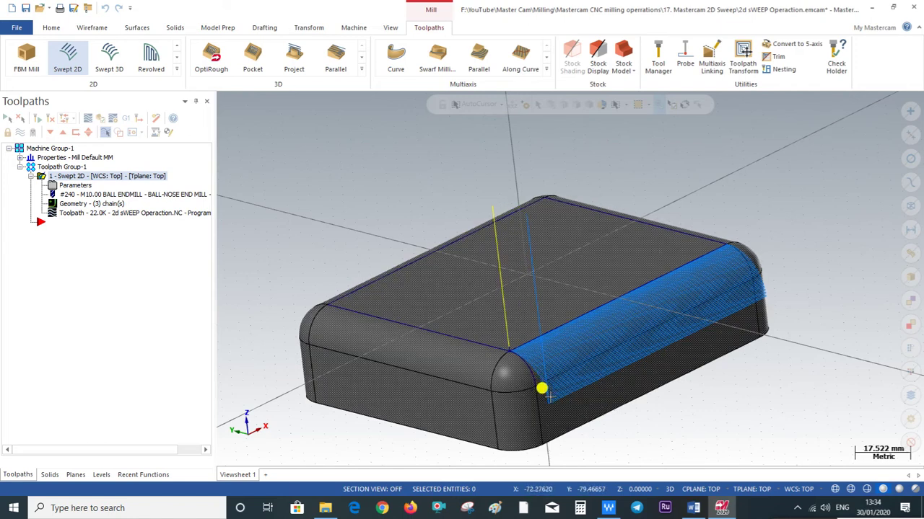
left_click(75, 186)
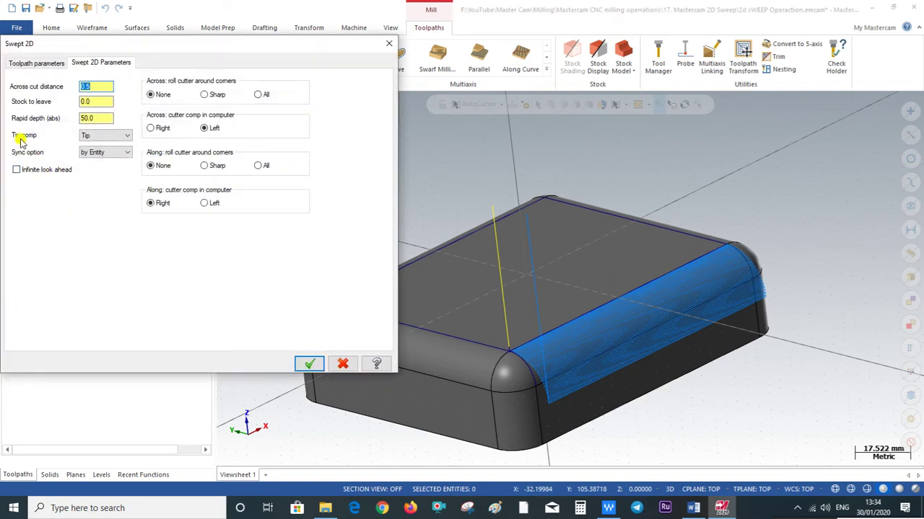
left_click(125, 136)
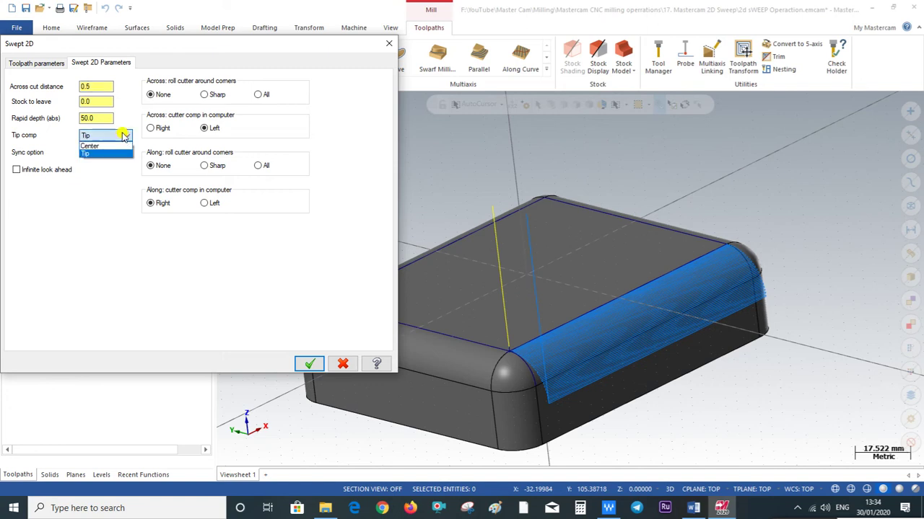
left_click(112, 135)
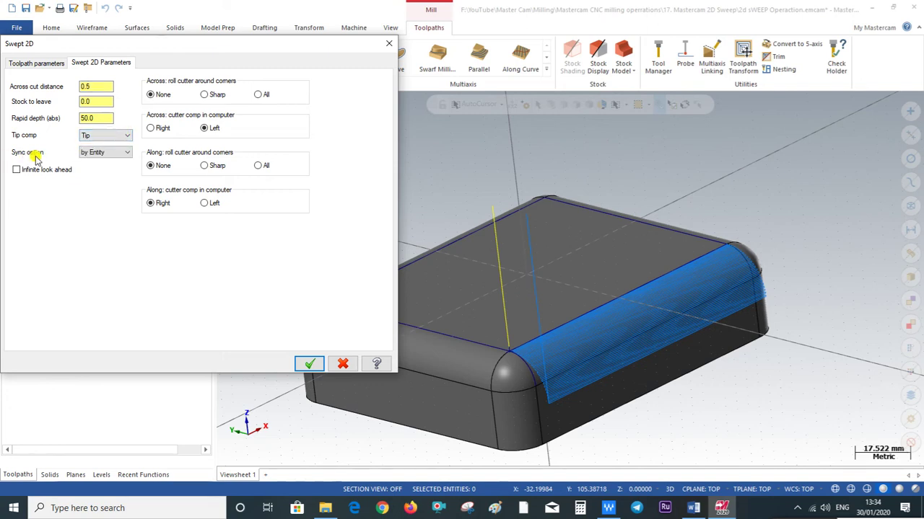
left_click(121, 153)
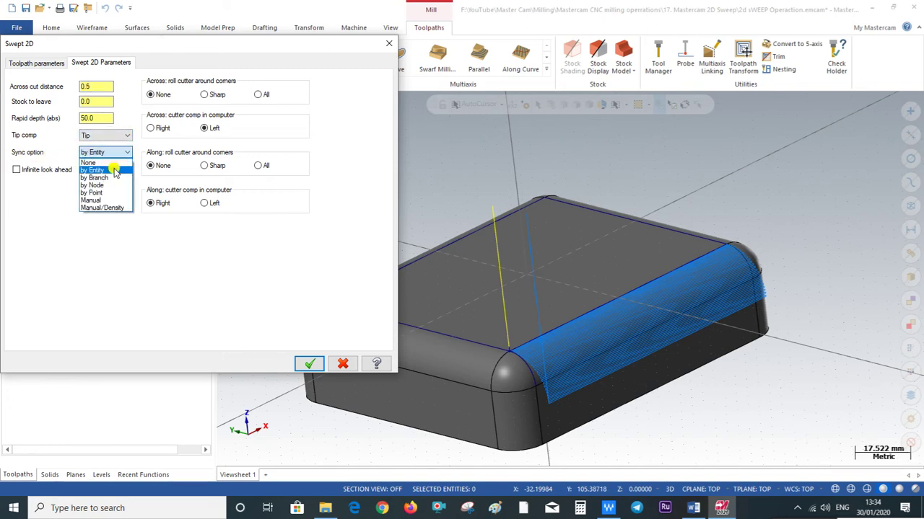
left_click(114, 170)
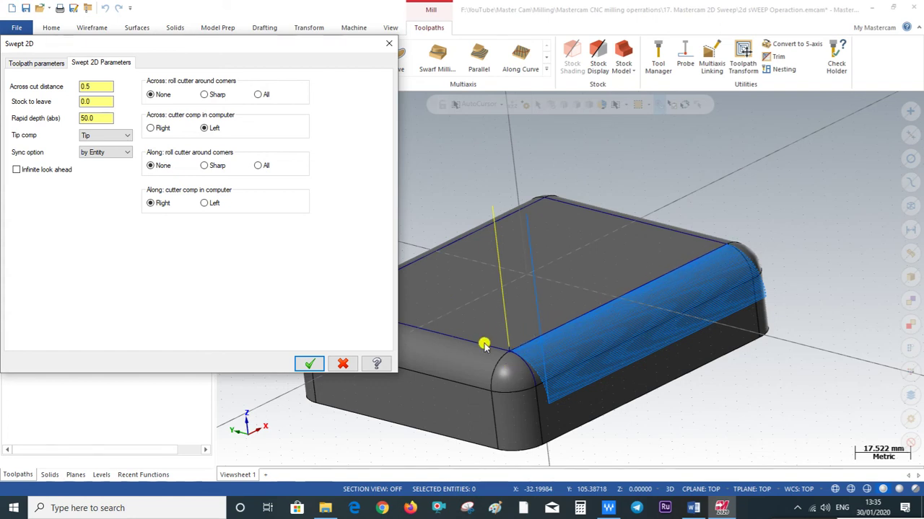
left_click(308, 364)
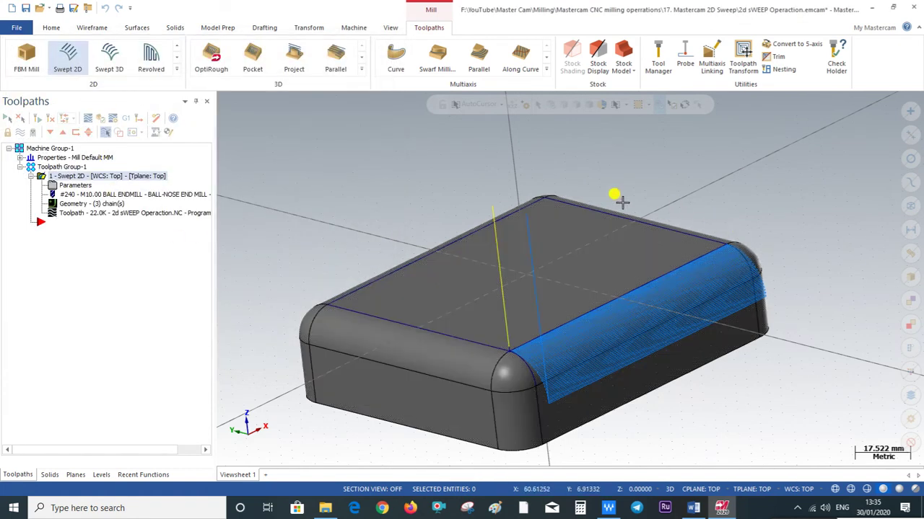
Edit Chain 2 to follow the full top-face loop and regenerate the 33.5K Swept 2D toolpath.
mouse_move(455, 344)
middle_mouse_down()
mouse_move(596, 349)
mouse_move(554, 371)
middle_mouse_up()
left_click(76, 205)
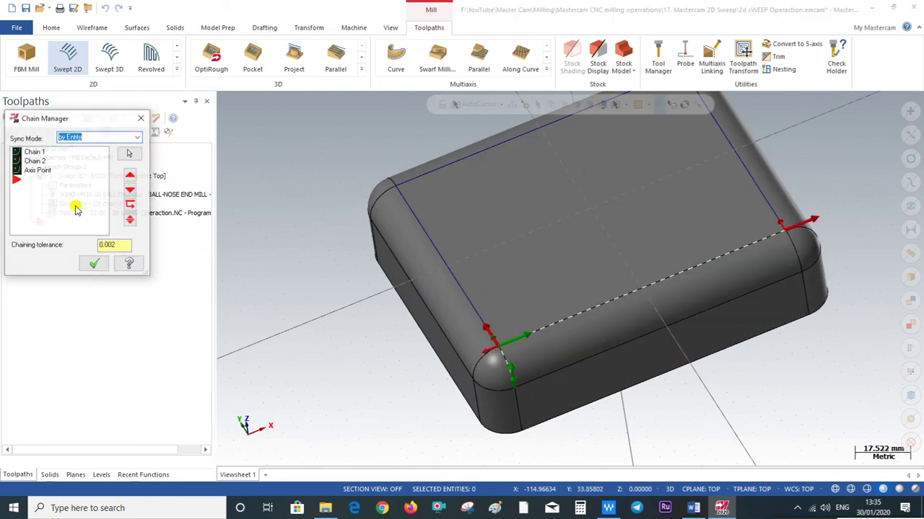
left_click(43, 161)
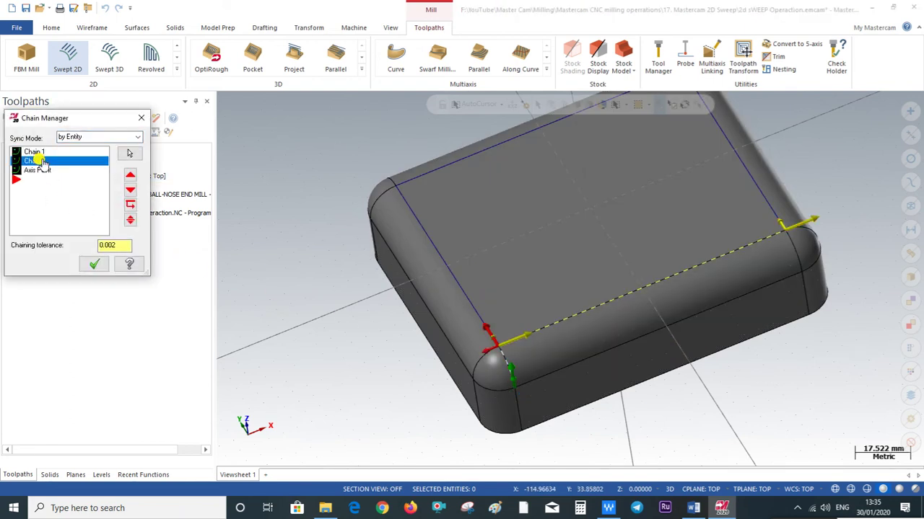
right_click(43, 163)
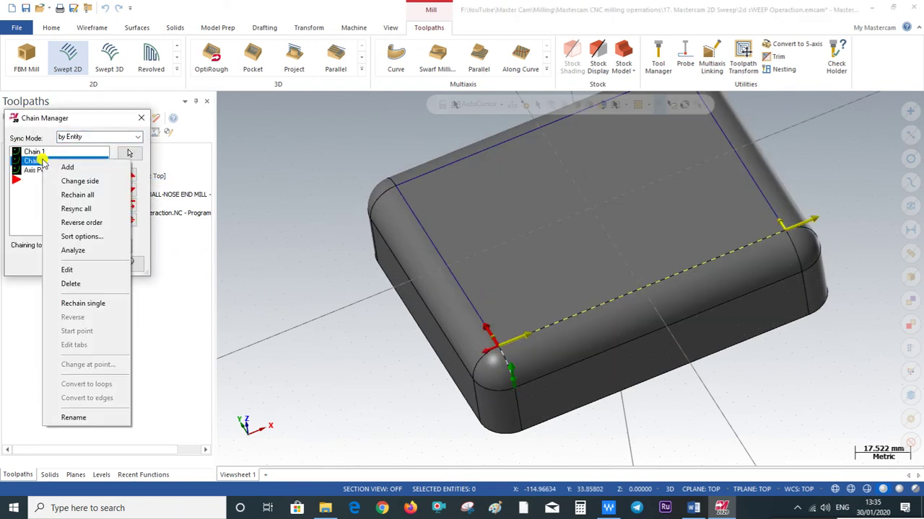
left_click(75, 273)
middle_click_drag(337, 383, 588, 212)
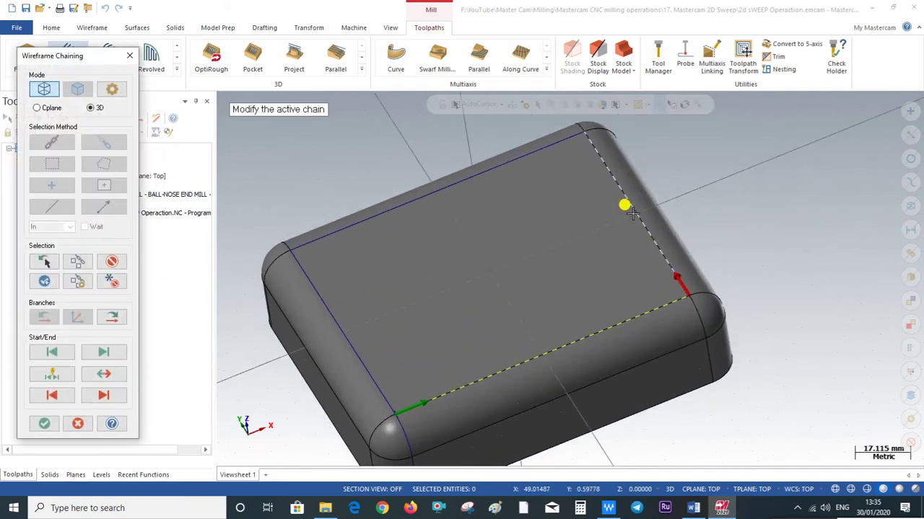
left_click(338, 322)
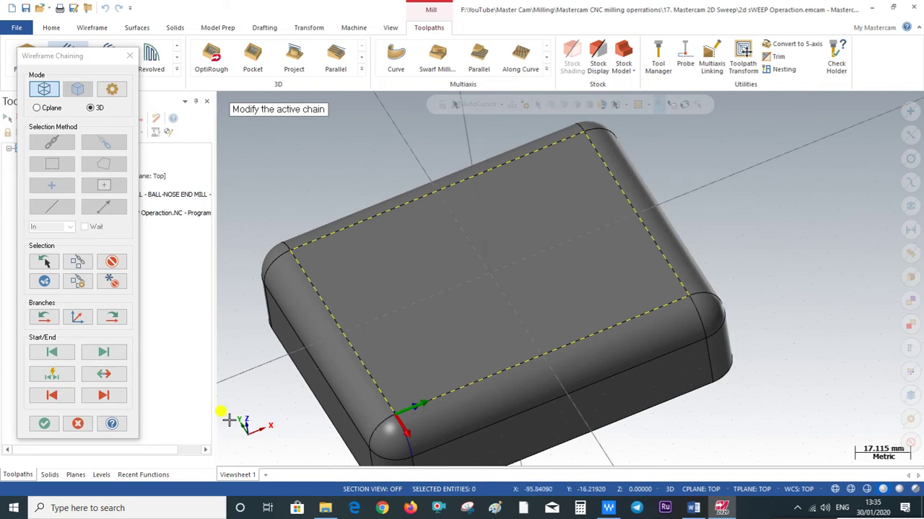
left_click(46, 424)
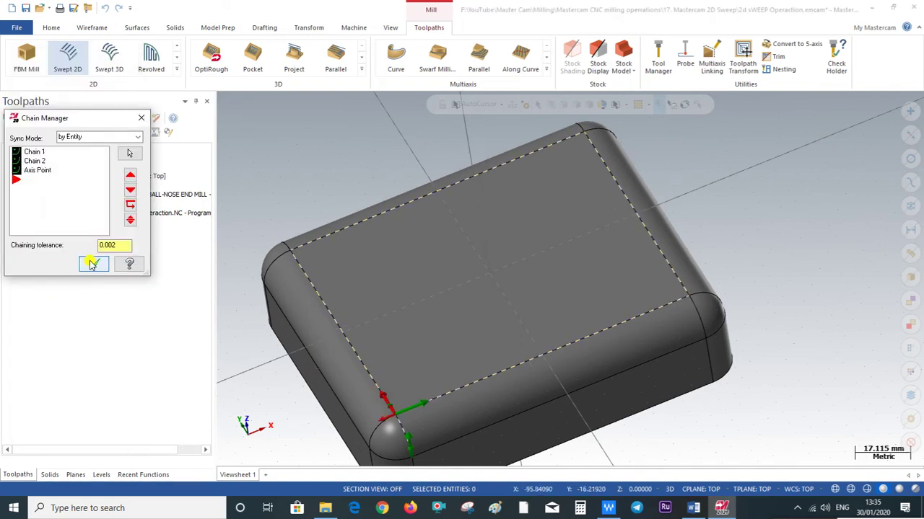
left_click(91, 265)
left_click(37, 119)
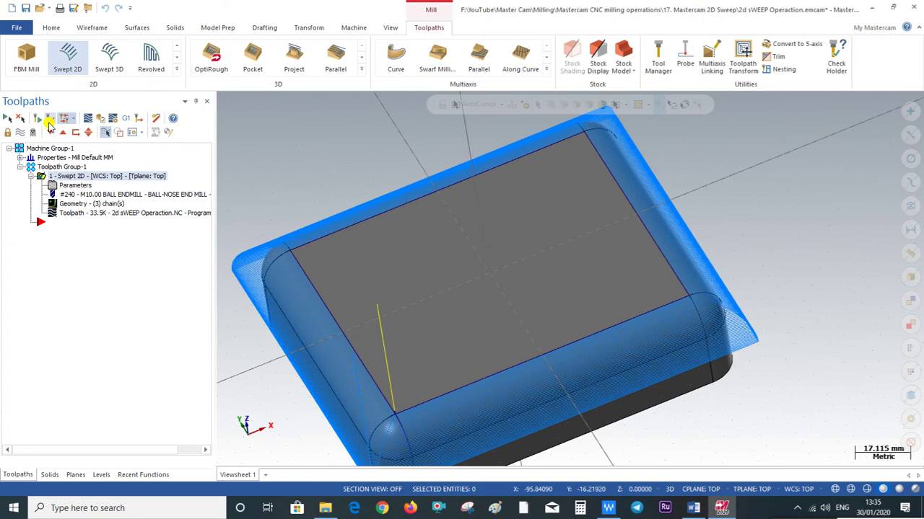
Backplot the regenerated perimeter toolpath and close the simulation when done.
mouse_move(497, 214)
middle_mouse_down()
mouse_move(362, 272)
mouse_move(510, 247)
mouse_move(713, 251)
mouse_move(520, 251)
mouse_move(432, 269)
mouse_move(546, 256)
mouse_move(491, 258)
mouse_move(496, 275)
mouse_move(497, 261)
mouse_move(521, 259)
mouse_move(484, 266)
middle_mouse_up()
scroll(484, 266, "up", 2)
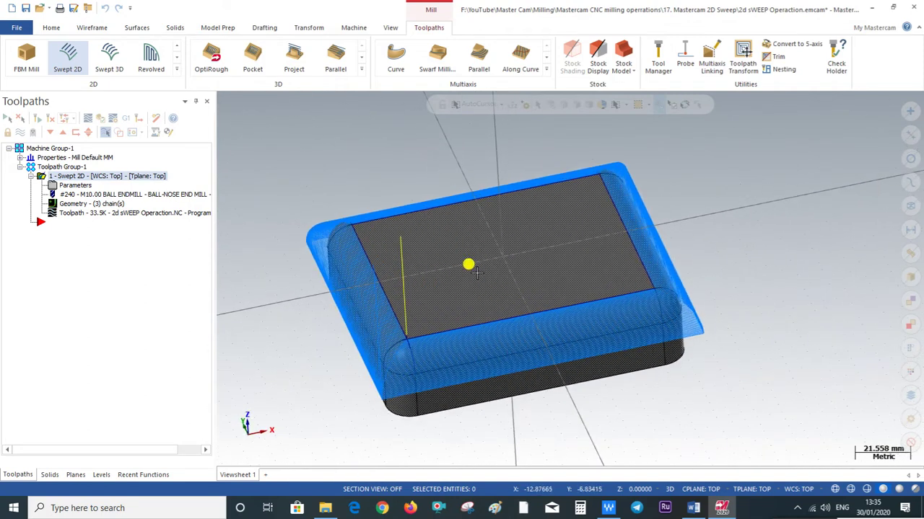
left_click(84, 120)
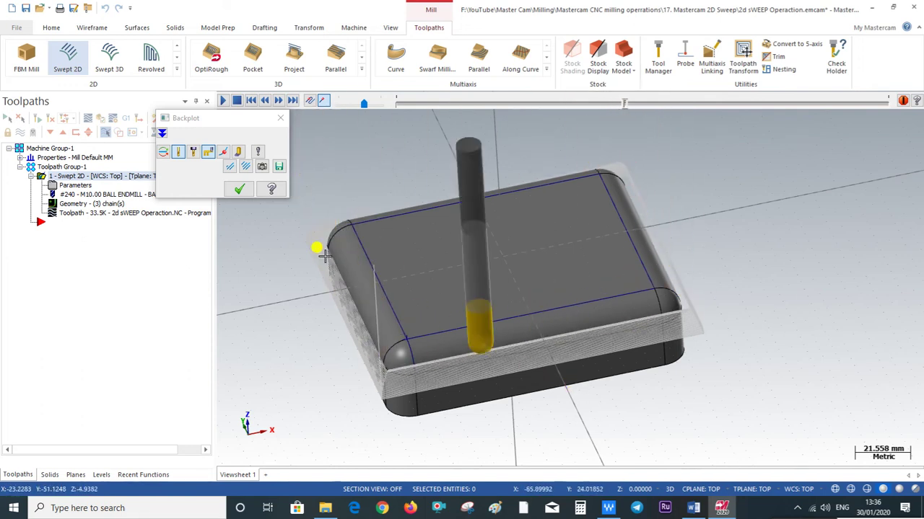
left_click(239, 189)
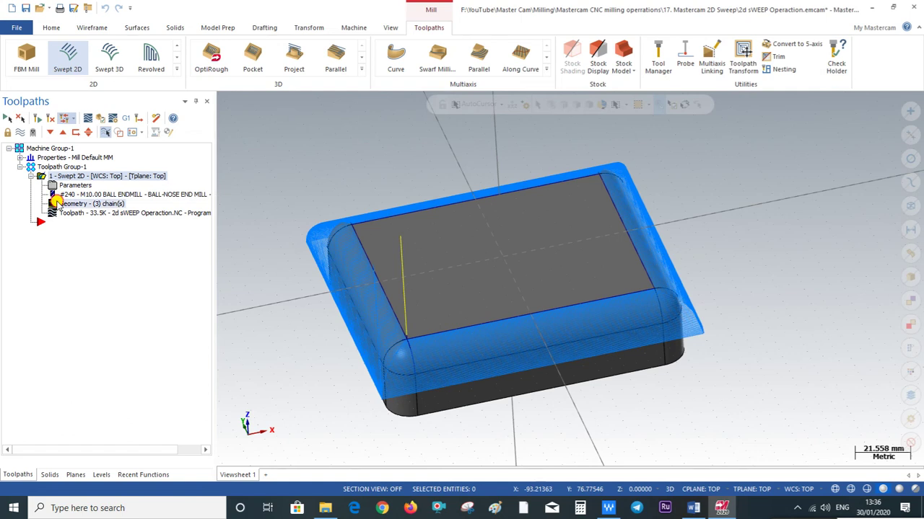
Rechain Chain 1, reverse its direction at the box corner, and accept the chain changes.
left_click(57, 204)
left_click(43, 152)
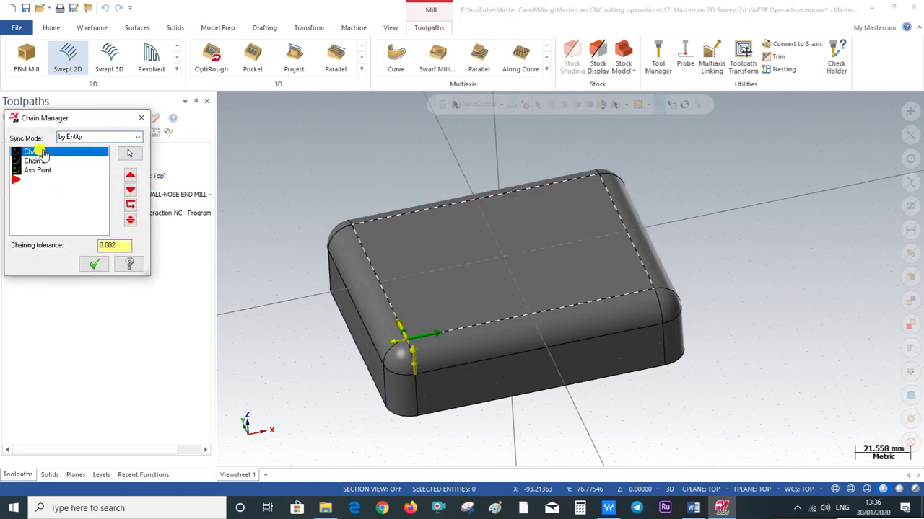
right_click(44, 152)
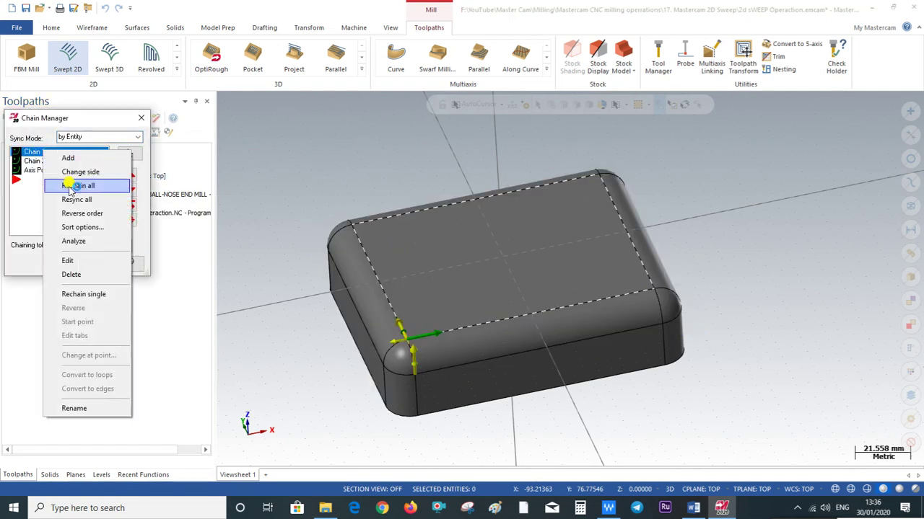
left_click(71, 260)
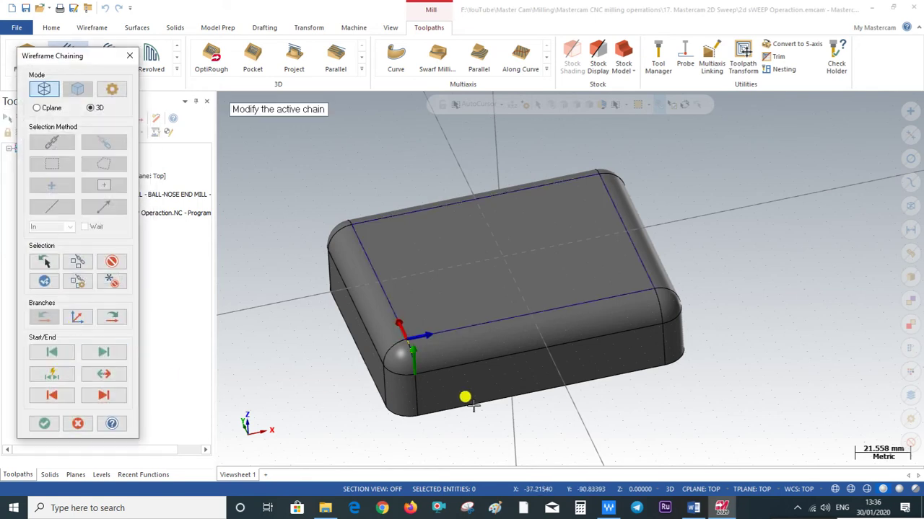
middle_click_drag(466, 398, 551, 387)
scroll(543, 336, "up", 2)
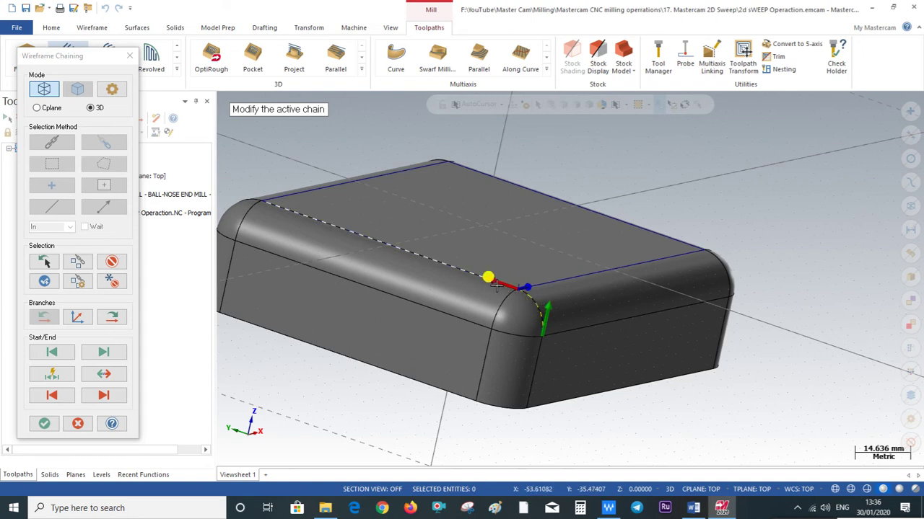
left_click(103, 374)
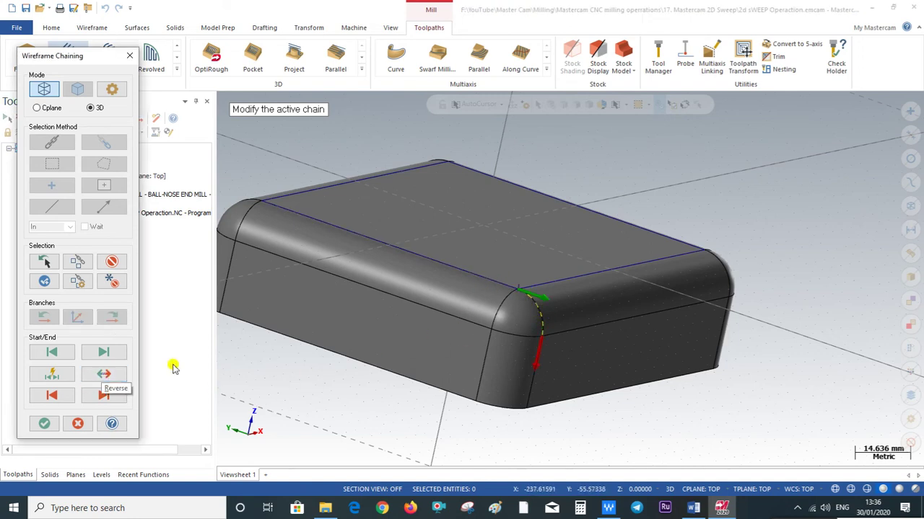
mouse_move(598, 369)
middle_mouse_down()
mouse_move(642, 411)
mouse_move(553, 409)
middle_mouse_up()
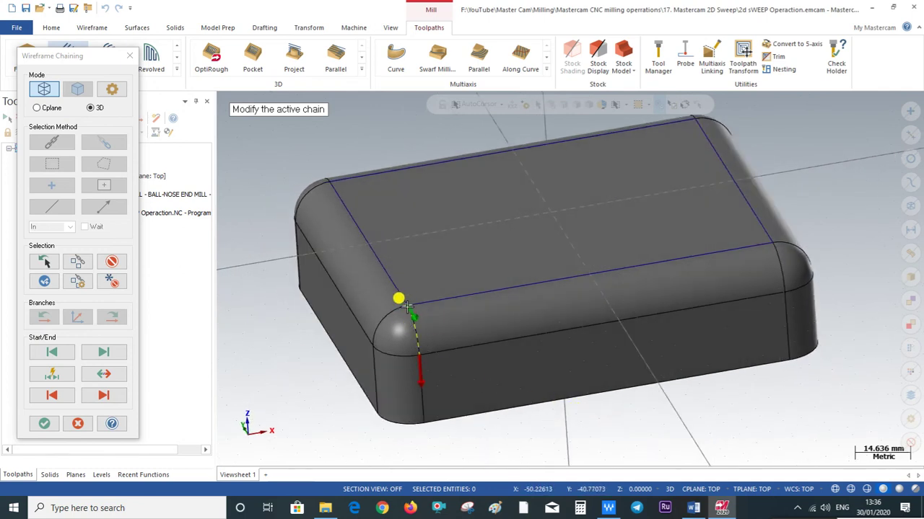
left_click(44, 423)
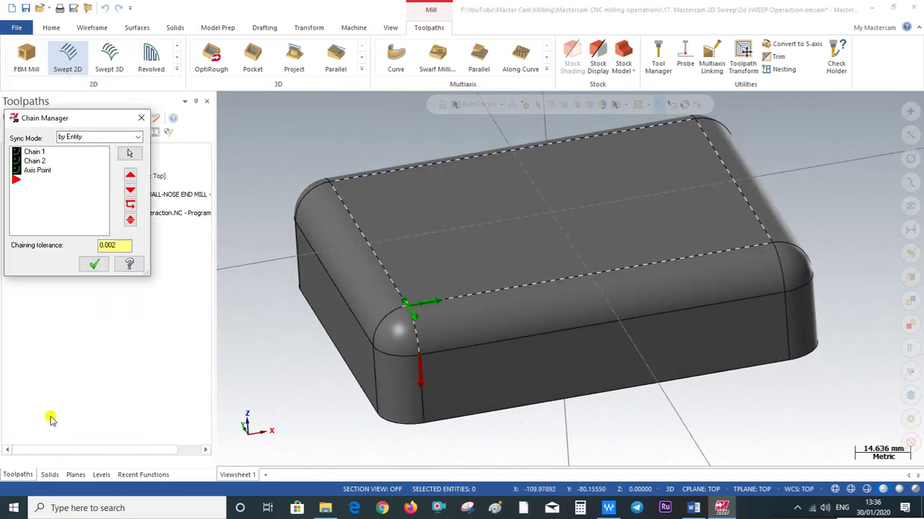
left_click(94, 265)
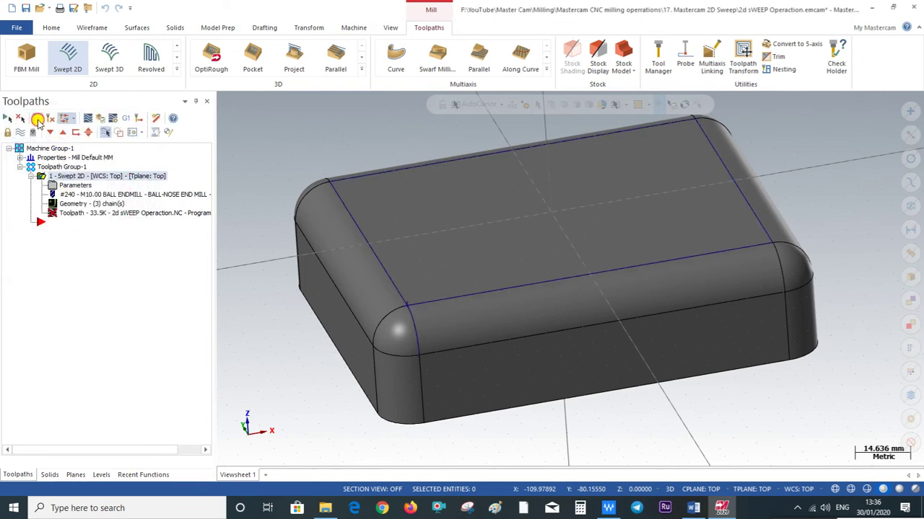
Show the box with translucent shading to inspect the 16.3K toolpath, then open the Swept 2D parameters.
scroll(520, 334, "down", 2)
mouse_move(489, 385)
middle_mouse_down()
mouse_move(454, 393)
mouse_move(466, 390)
mouse_move(470, 420)
mouse_move(484, 398)
middle_mouse_up()
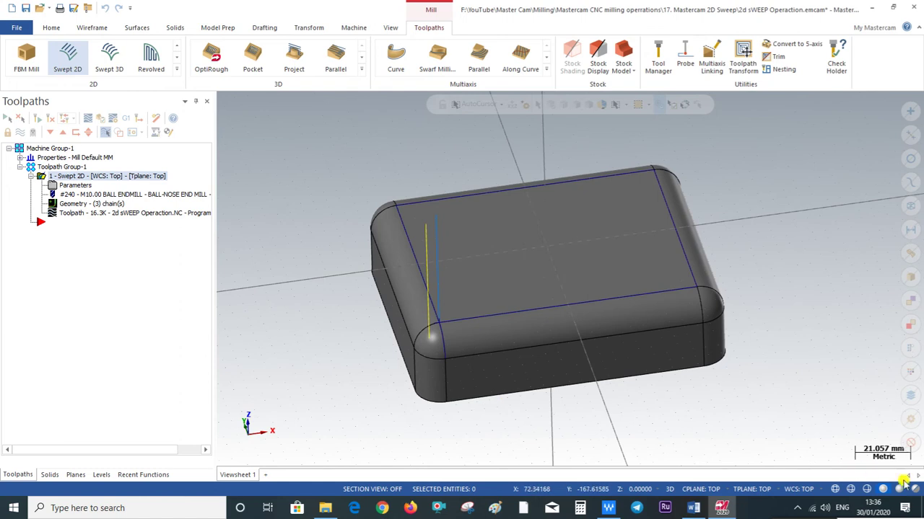
left_click(899, 488)
mouse_move(536, 412)
middle_mouse_down()
mouse_move(437, 410)
mouse_move(611, 397)
mouse_move(558, 409)
mouse_move(548, 439)
mouse_move(561, 412)
middle_mouse_up()
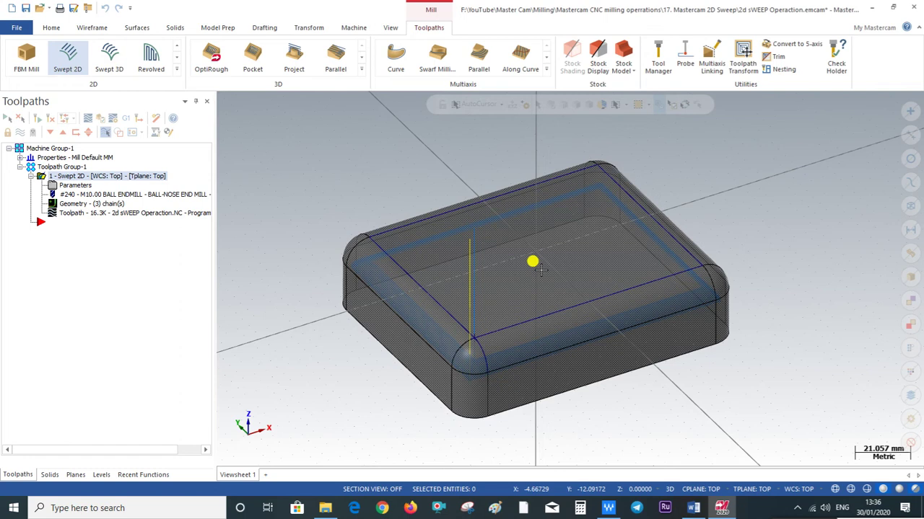
left_click(68, 185)
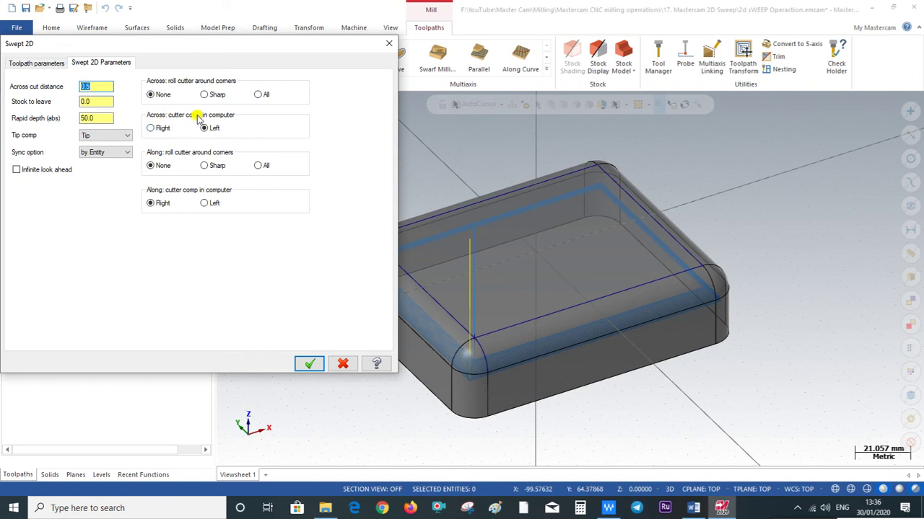
Accept the Swept 2D parameters, regenerate the dirty operation, inspect it, and reopen the parameters.
left_click(306, 367)
left_click(39, 119)
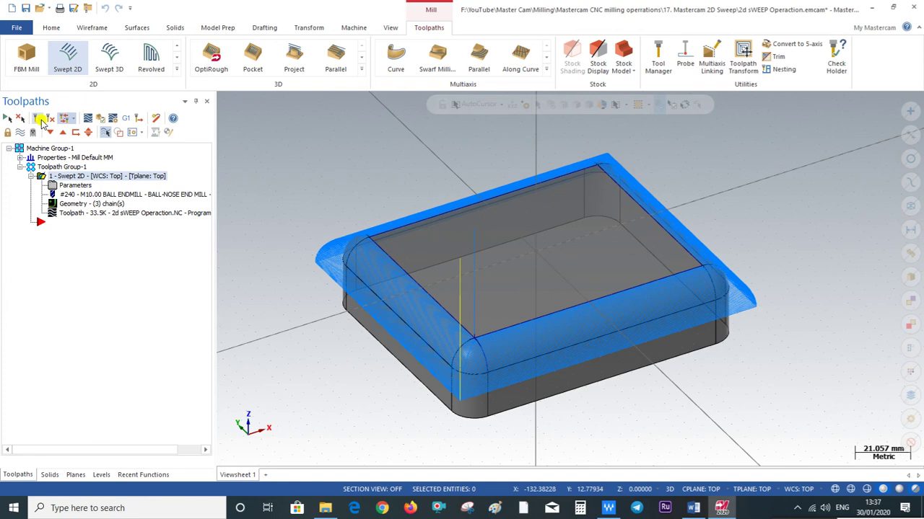
mouse_move(361, 315)
middle_mouse_down()
mouse_move(248, 330)
mouse_move(388, 305)
mouse_move(439, 313)
mouse_move(430, 344)
mouse_move(404, 318)
middle_mouse_up()
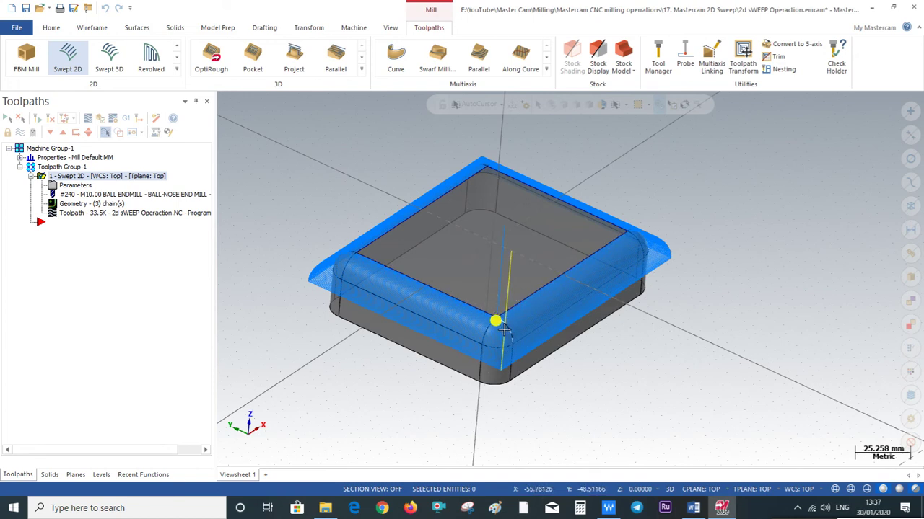
mouse_move(504, 330)
middle_mouse_down()
mouse_move(577, 373)
mouse_move(112, 211)
middle_mouse_up()
left_click(72, 191)
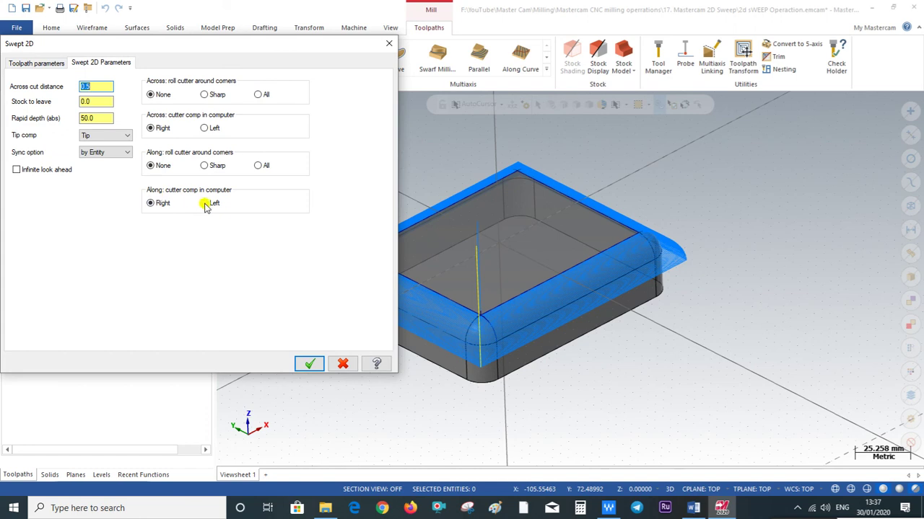
Change the Along cutter compensation to Left and regenerate the Swept 2D toolpath.
left_click(309, 363)
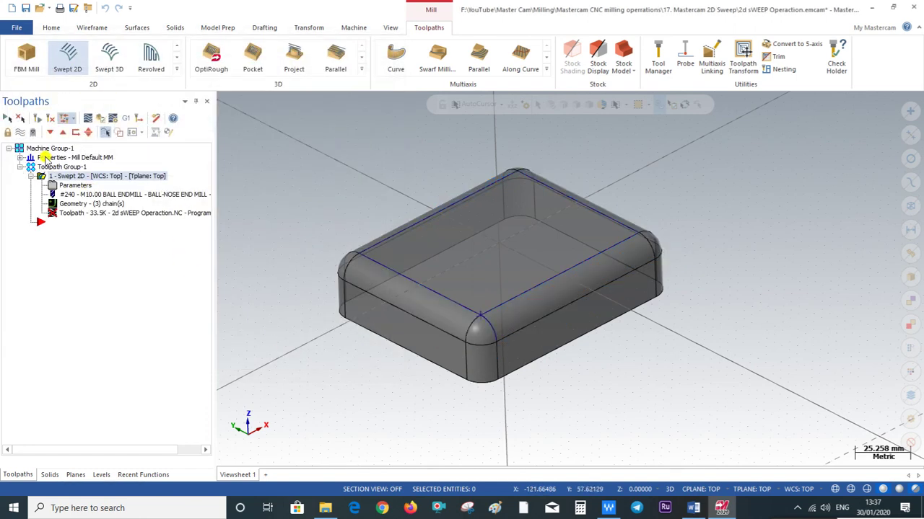
mouse_move(229, 287)
middle_mouse_down()
mouse_move(284, 324)
mouse_move(257, 350)
mouse_move(308, 343)
middle_mouse_up()
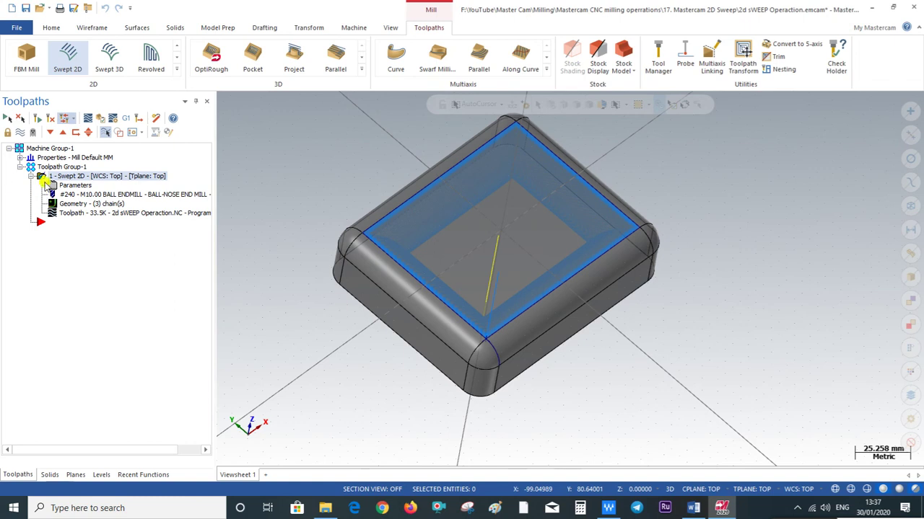
left_click(52, 185)
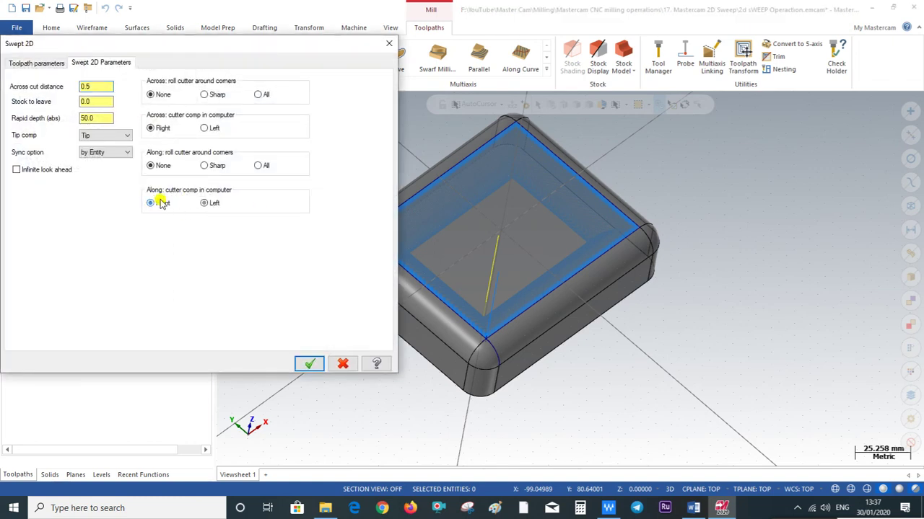
left_click(307, 363)
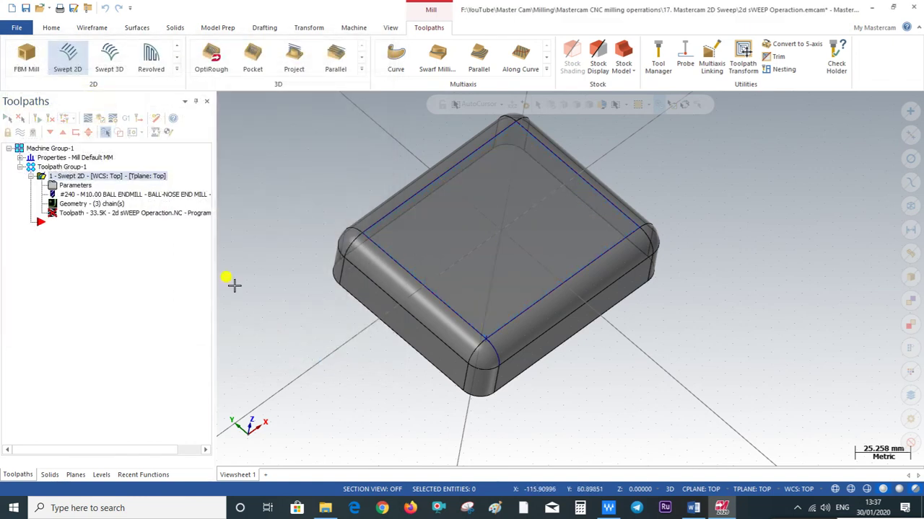
left_click(38, 119)
mouse_move(432, 379)
middle_mouse_down()
mouse_move(472, 364)
mouse_move(432, 354)
mouse_move(370, 368)
middle_mouse_up()
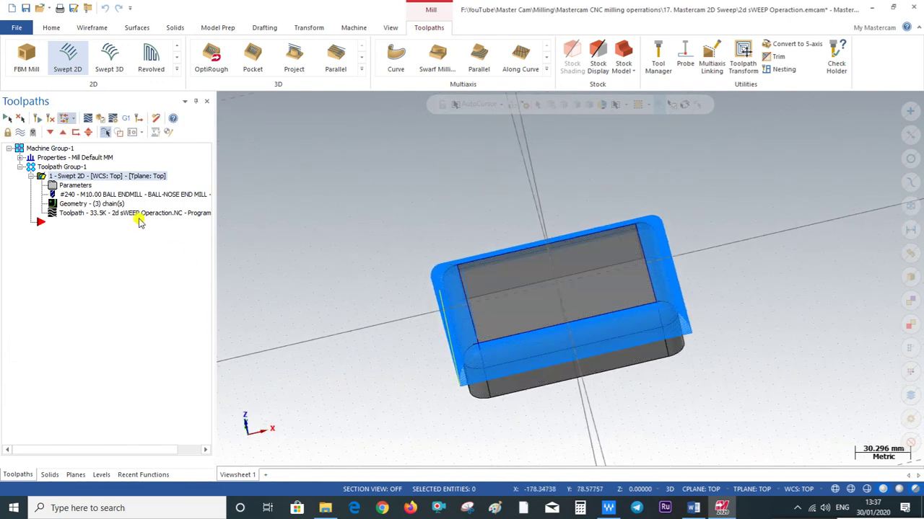
Play the backplot of the Swept 2D toolpath and watch it from an isometric view.
left_click(88, 133)
left_click(222, 101)
scroll(510, 346, "up", 2)
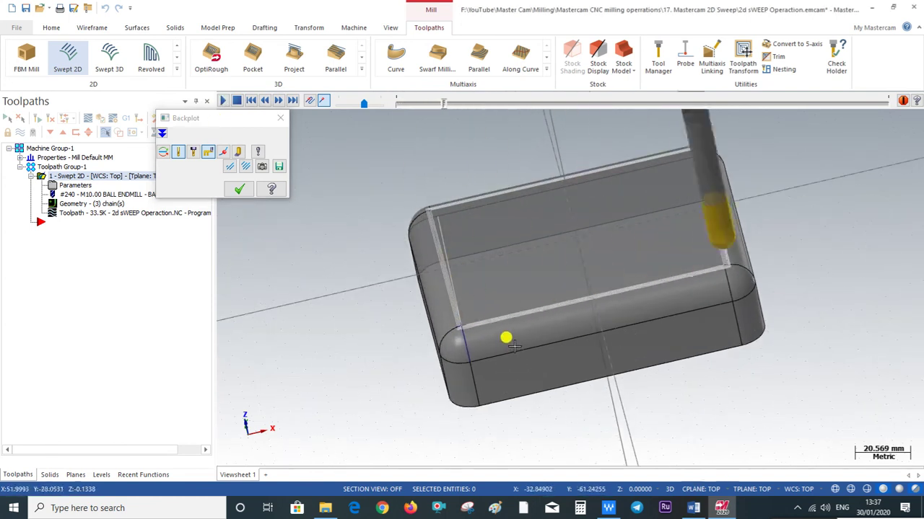
scroll(424, 180, "up", 2)
scroll(424, 179, "down", 1)
middle_click_drag(424, 179, 491, 288)
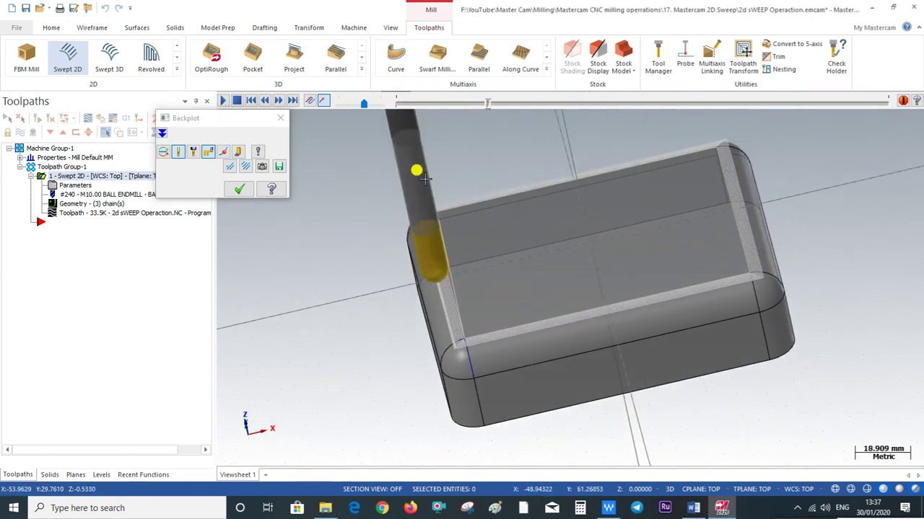
mouse_move(505, 324)
middle_mouse_down()
mouse_move(552, 325)
mouse_move(556, 334)
middle_mouse_up()
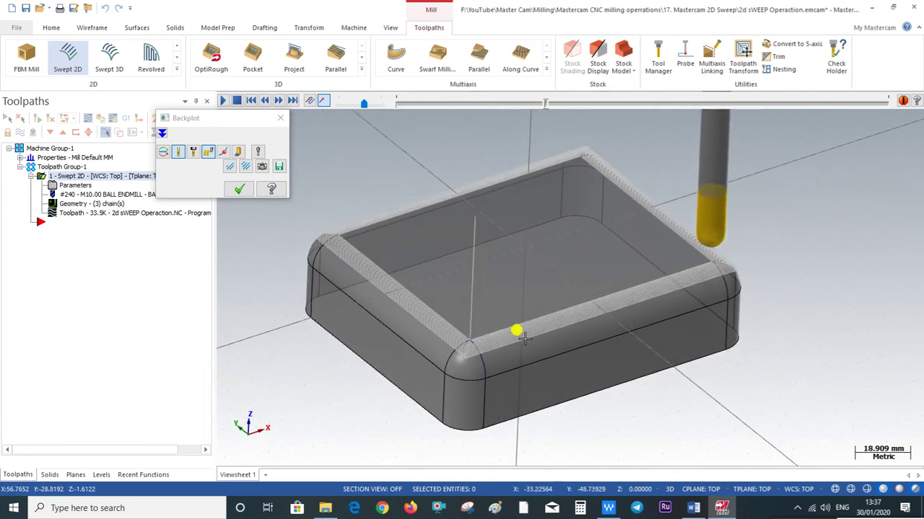